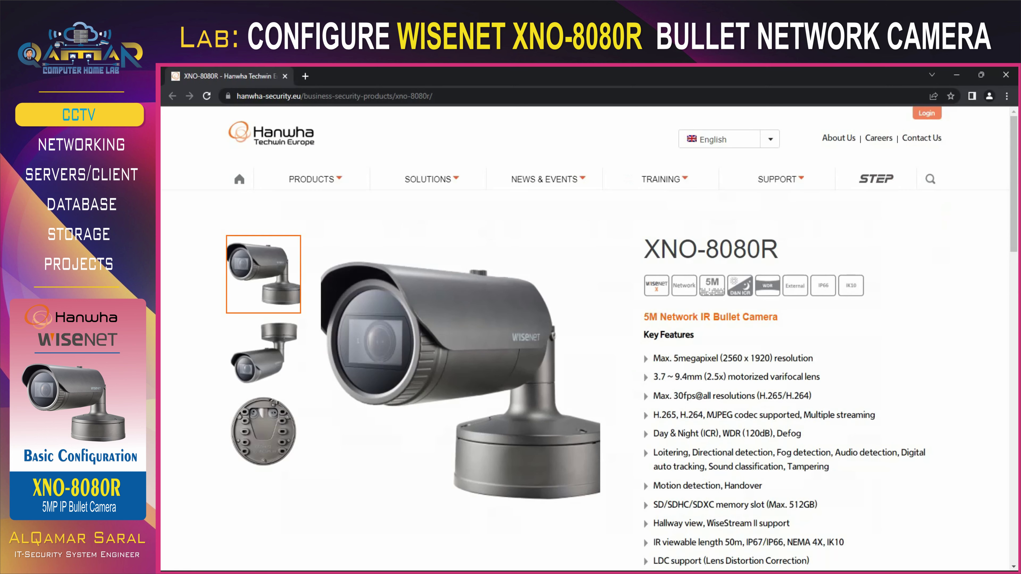
Step: Download the firmware archive XNB-8000_1.30.01_20190516_R397.zip from the XNO-8080R product page
scroll(575, 361, down, 3)
scroll(837, 316, down, 3)
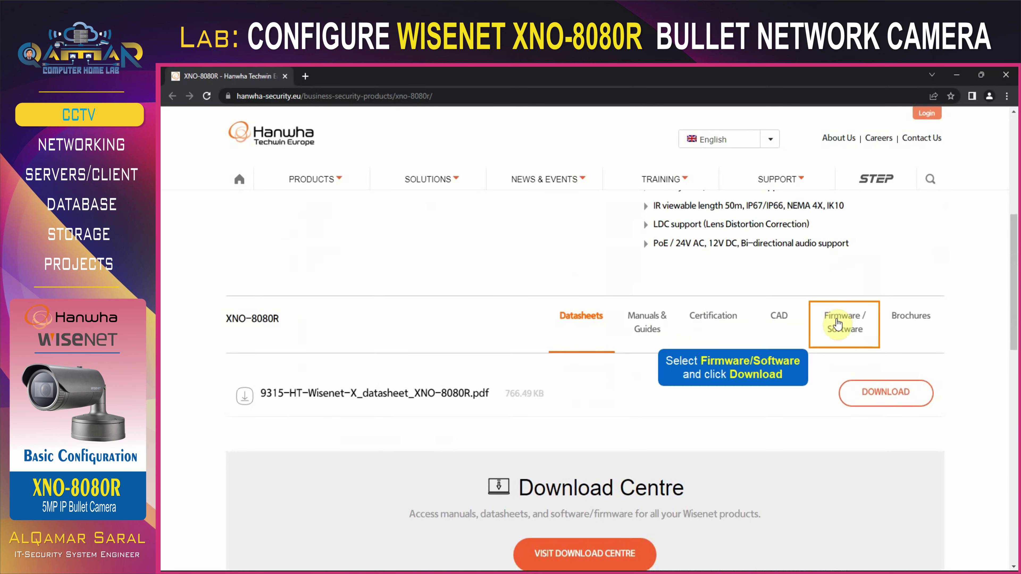
click(838, 323)
click(880, 392)
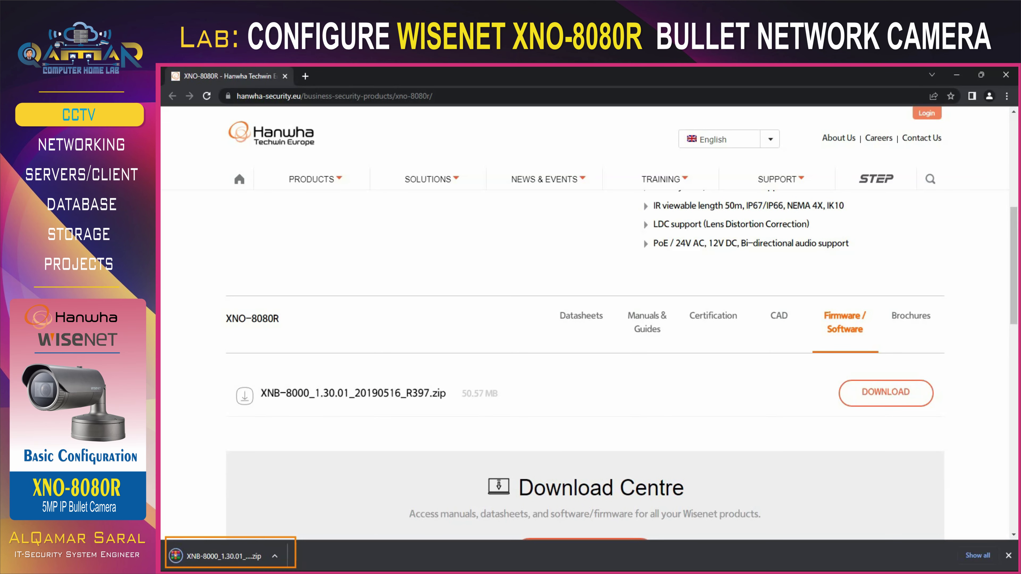
Step: Extract XNB-8000_1.30.01_20190516_R397.img from the downloaded archive to the Desktop and close the archive
click(217, 555)
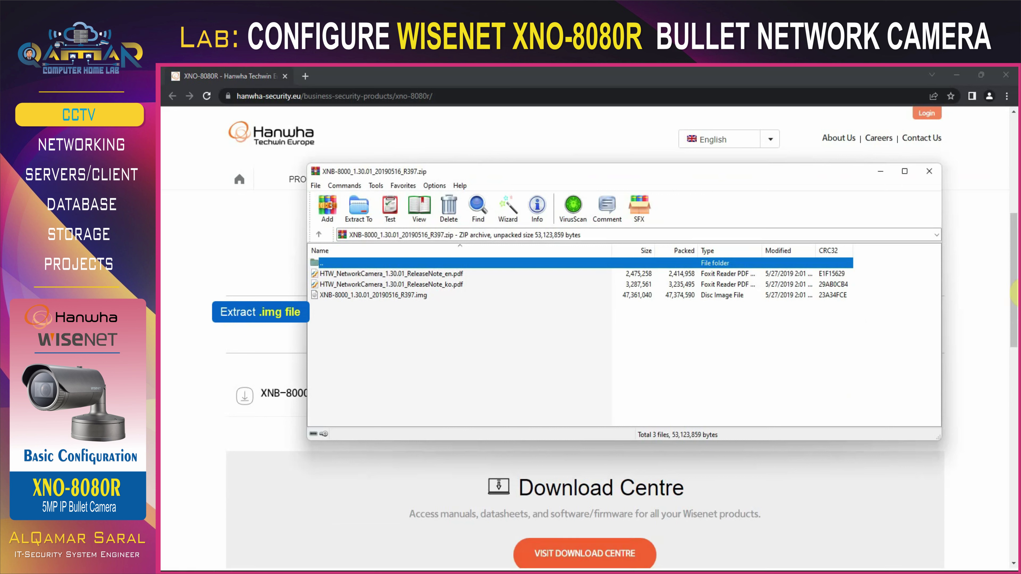
click(406, 300)
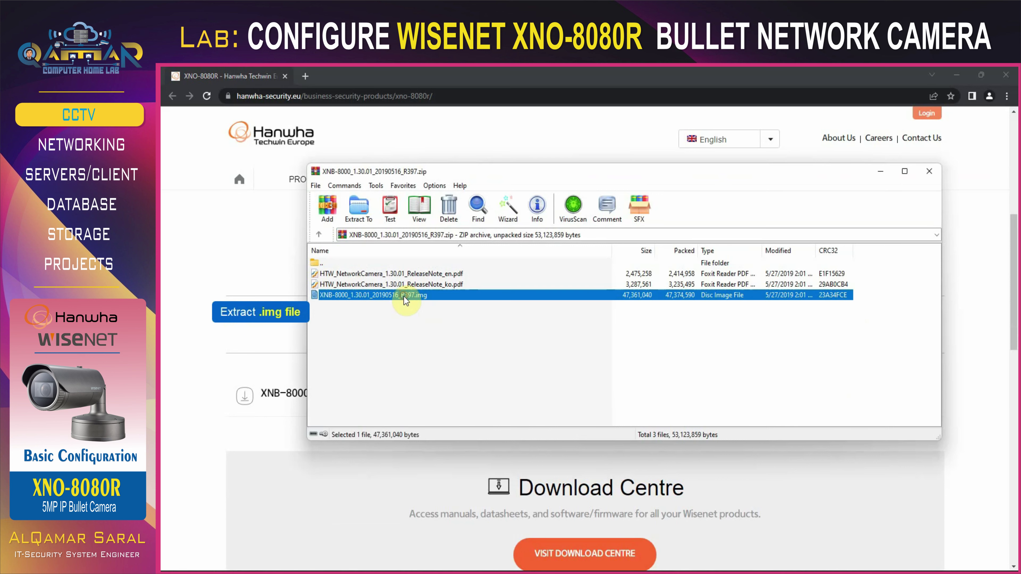
click(359, 209)
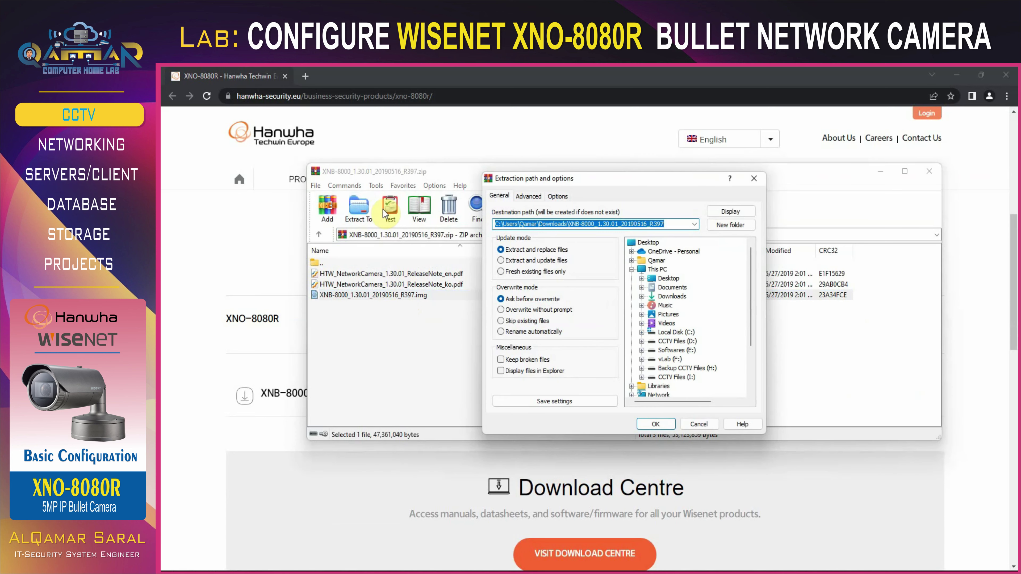
click(647, 242)
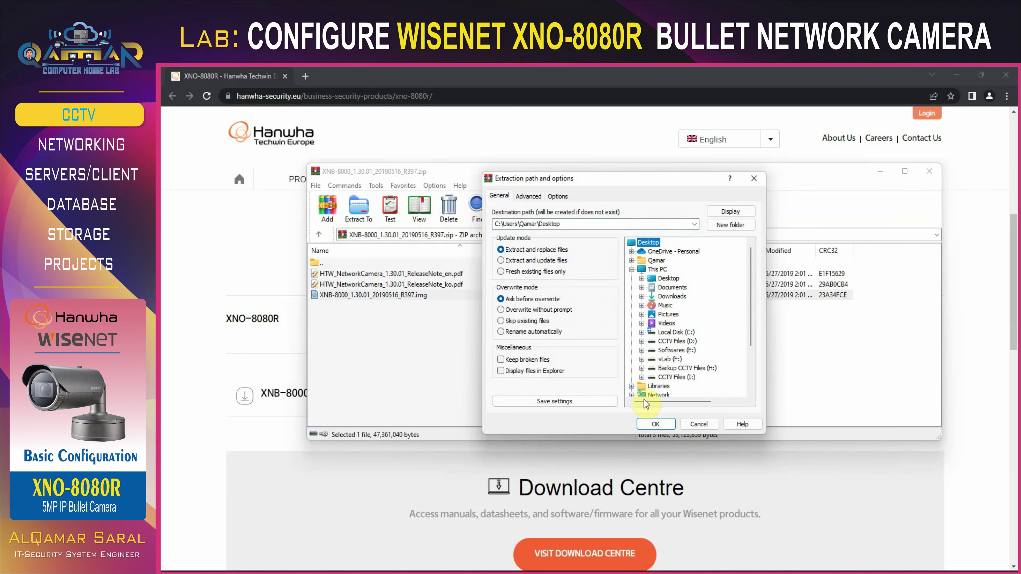
click(655, 424)
click(929, 171)
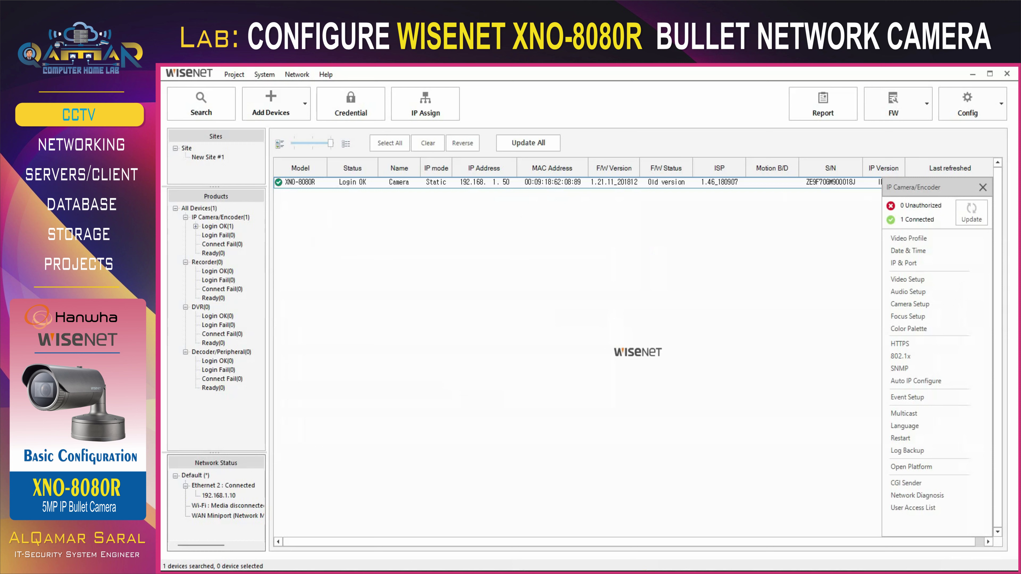
Step: In Wisenet Device Manager, select the XNO-8080R camera and open its firmware upgrade
click(459, 182)
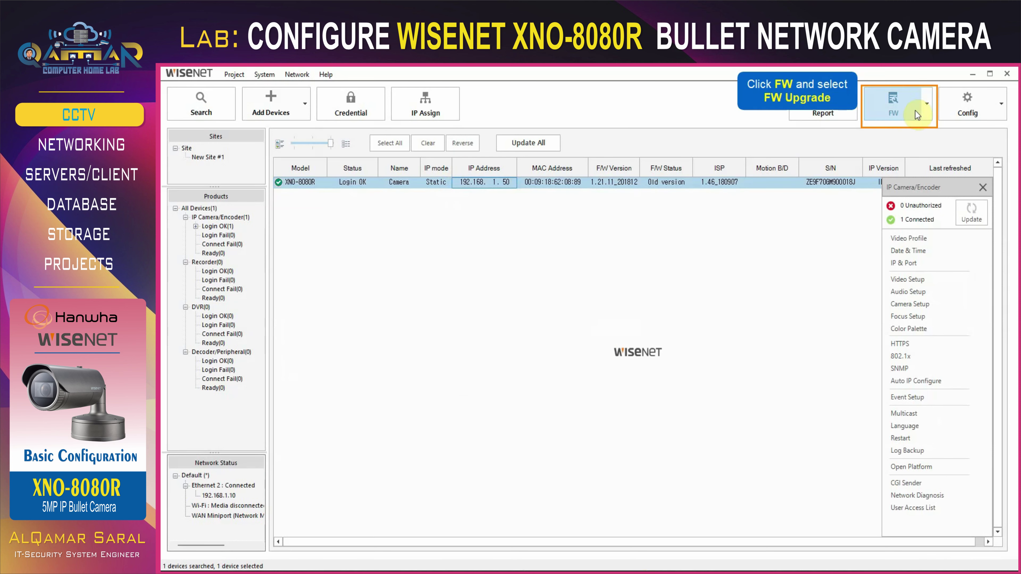
click(924, 100)
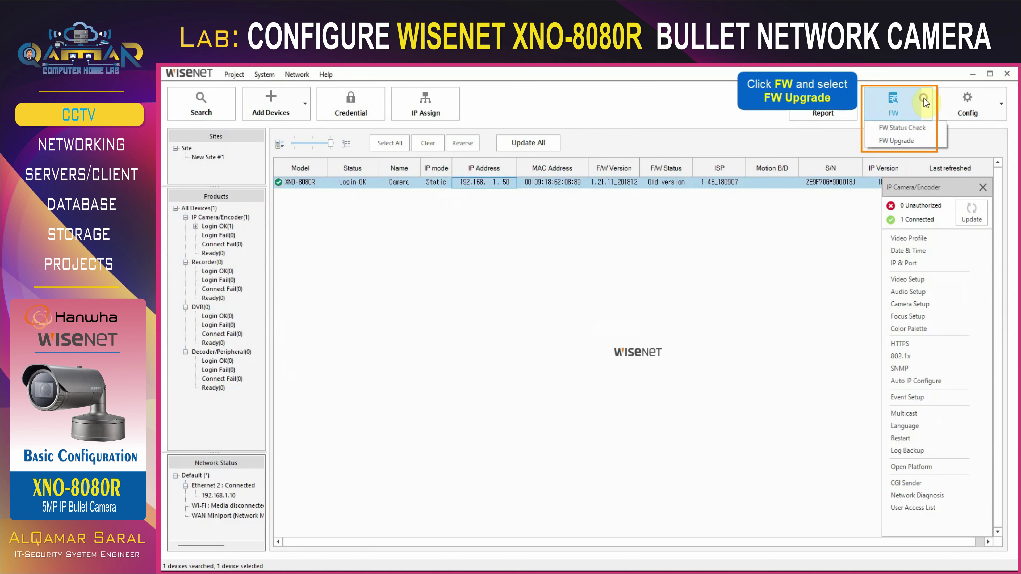
click(902, 140)
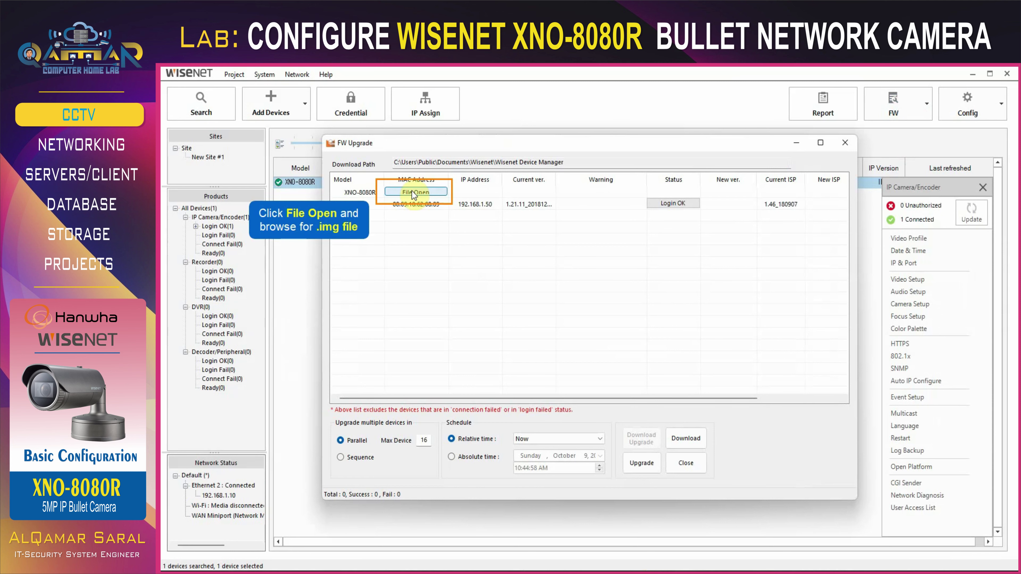
Step: Upgrade the camera's firmware with XNB-8000_1.30.01_20190516_R397.img from the Desktop and close the upgrade window
click(415, 192)
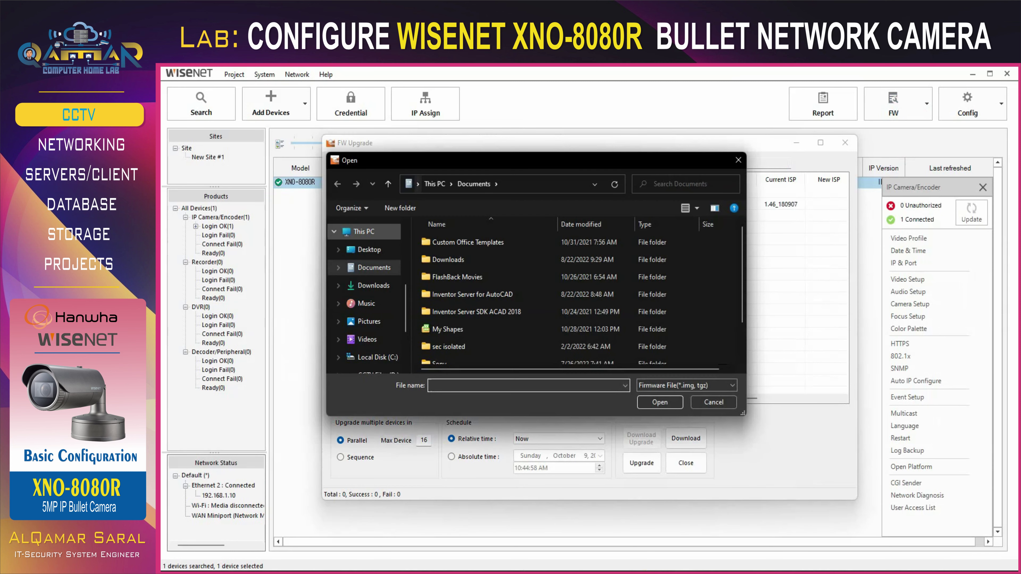
click(374, 250)
click(485, 346)
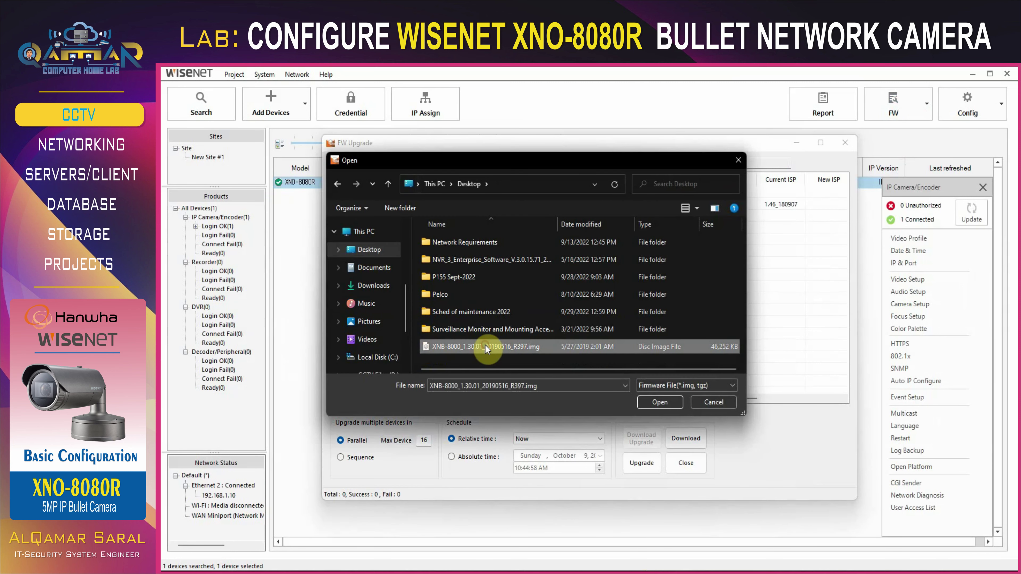
click(658, 403)
click(632, 462)
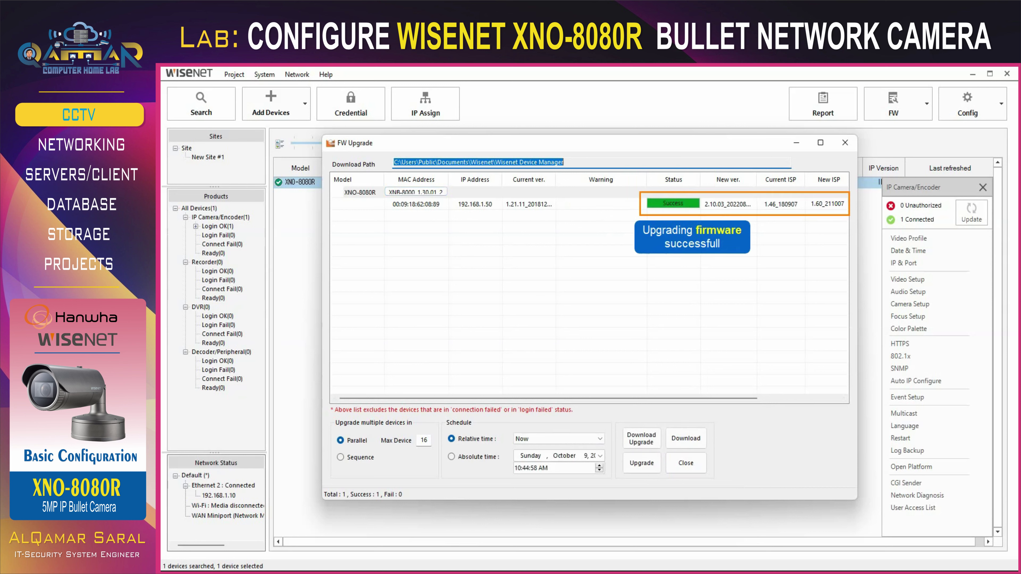
click(686, 464)
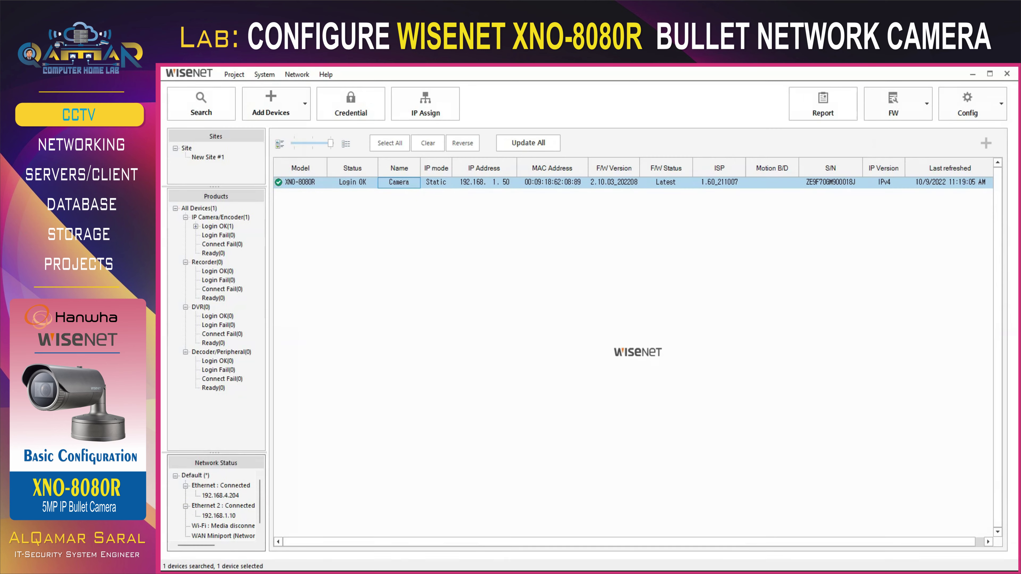
Step: Open the XNO-8080R camera's web viewer from the device list and log in with the account password
double_click(297, 183)
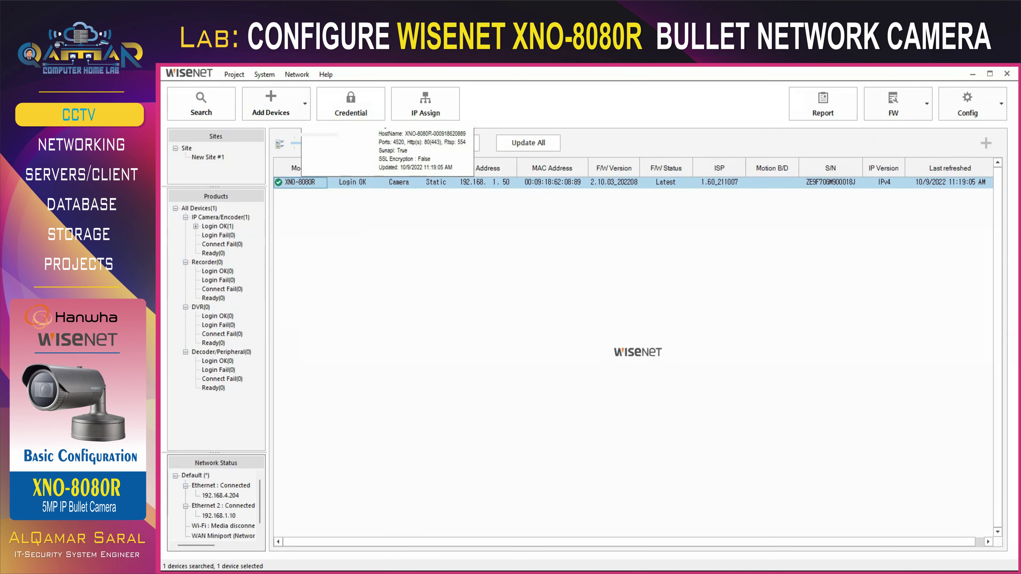
key(Tab)
text(****)
key(Return)
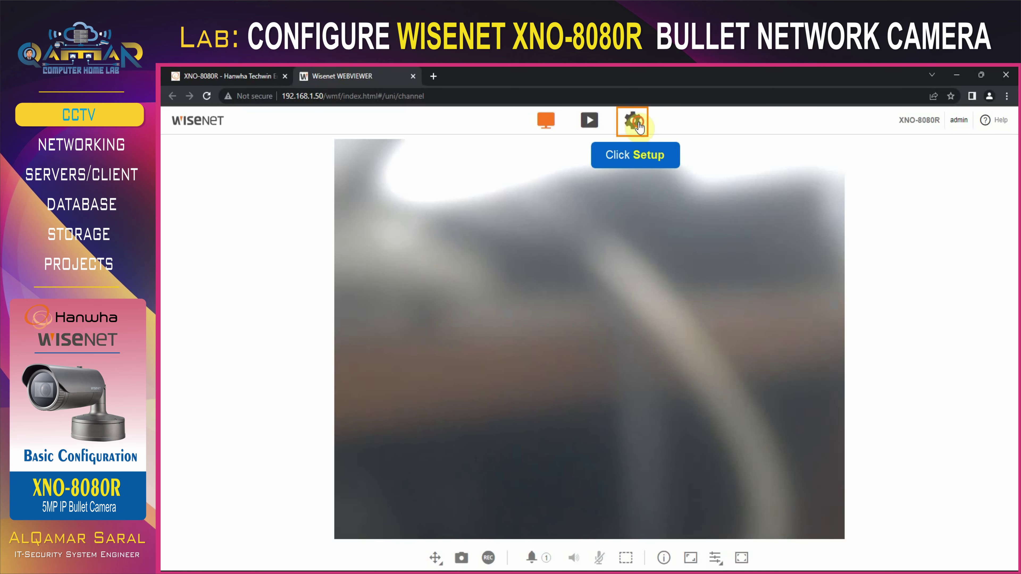
Step: In the camera's date and time setup, set the time zone to (GMT+03:00) Kuwait, Riyadh and apply it
click(633, 120)
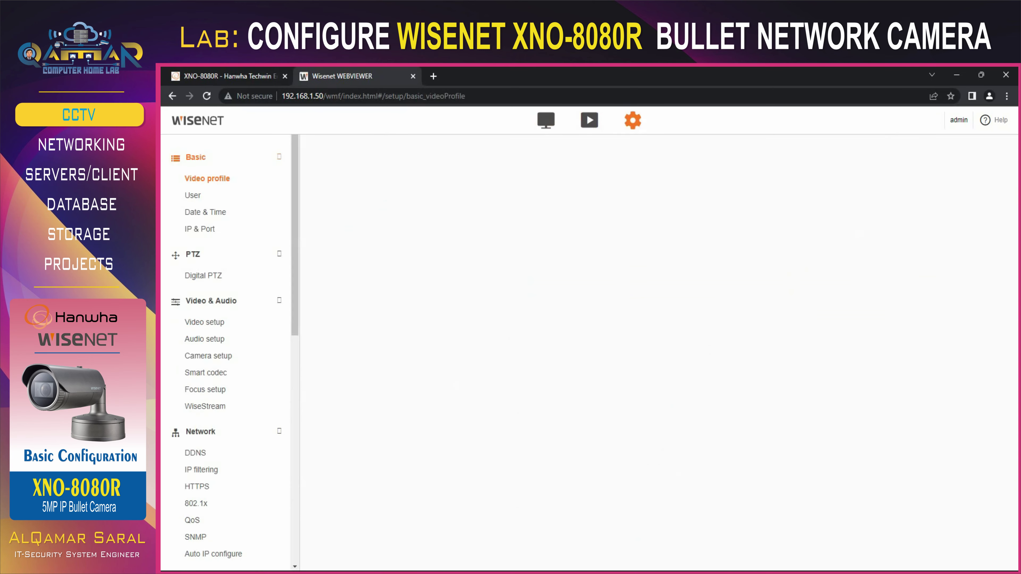
click(207, 213)
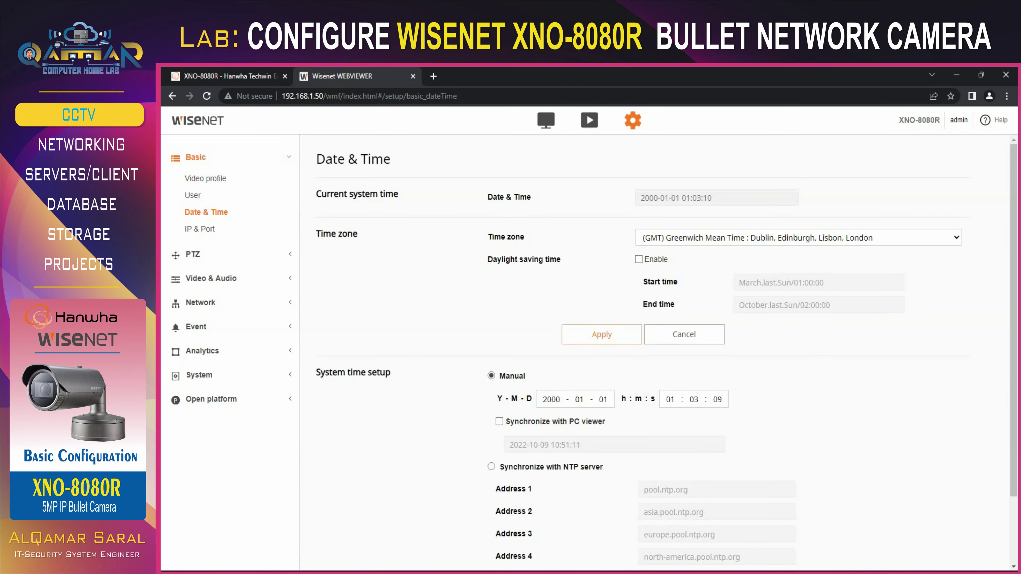
click(685, 237)
scroll(700, 444, down, 6)
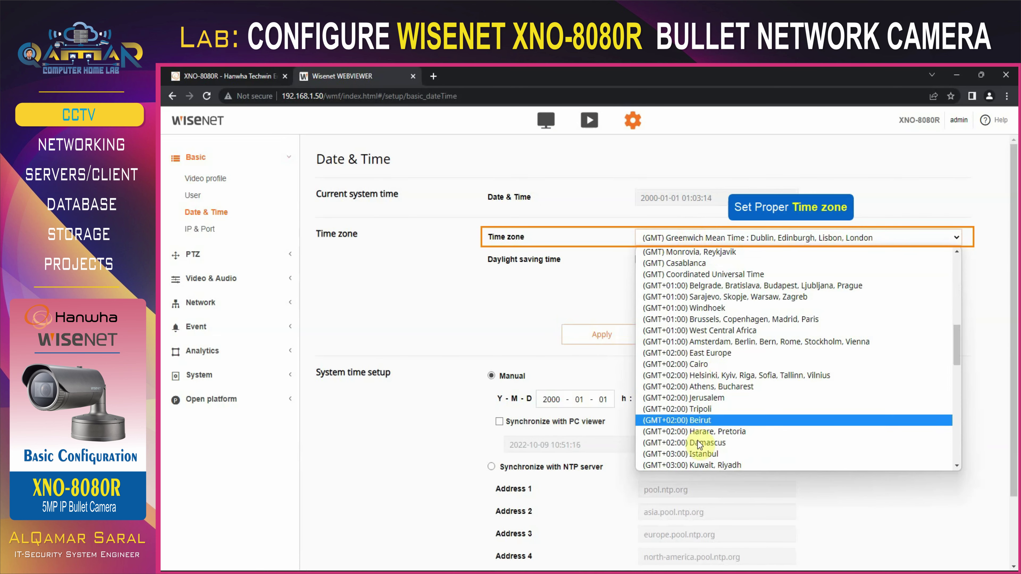
click(700, 465)
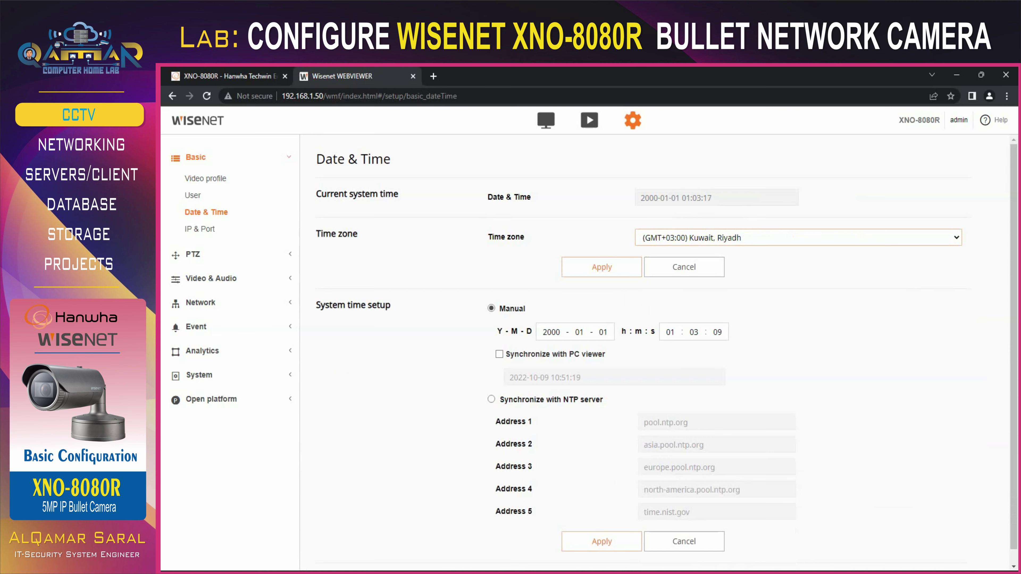
click(602, 267)
click(559, 374)
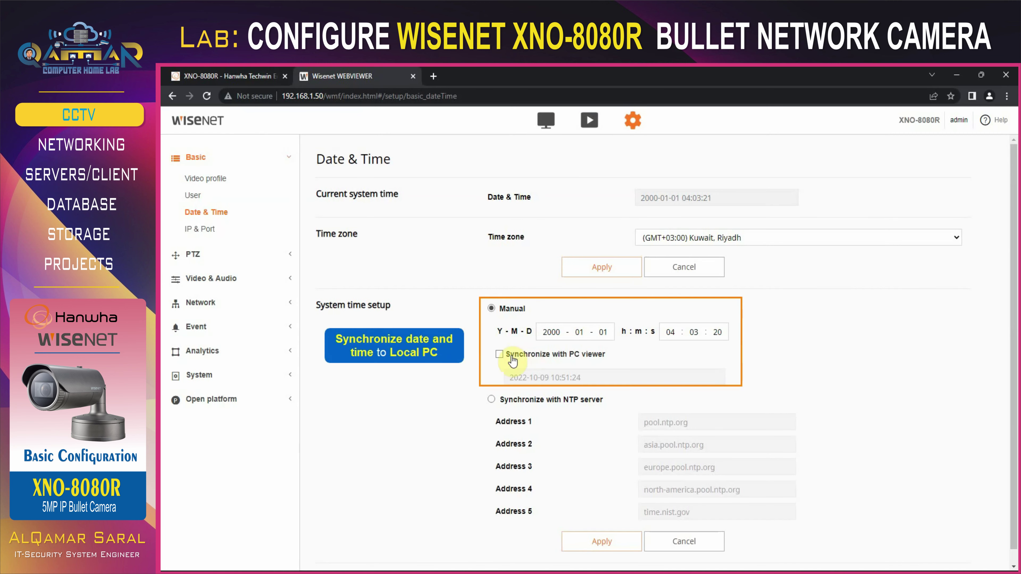
Step: Synchronize the camera's system time with the PC viewer and apply the change
click(500, 356)
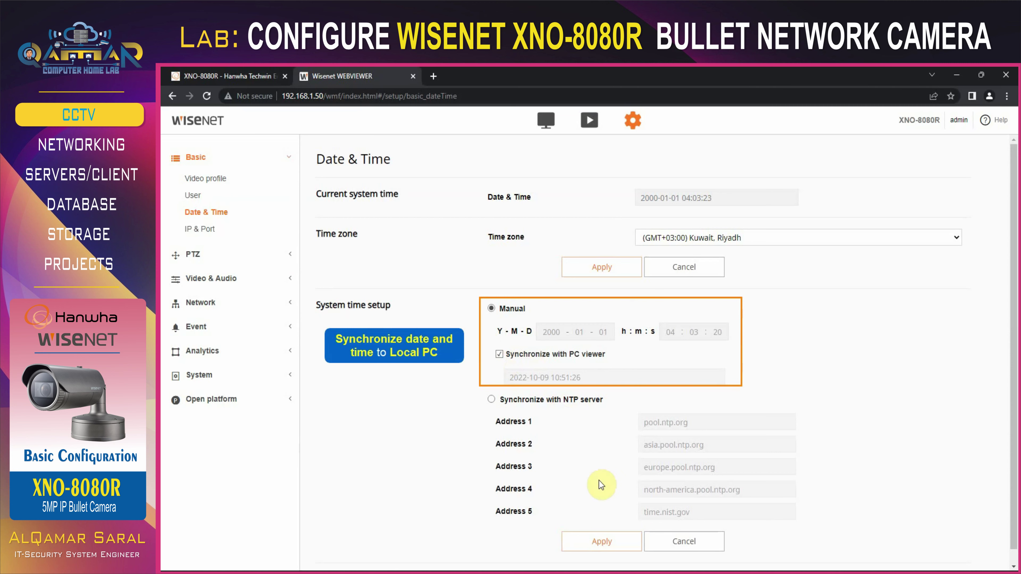
click(607, 545)
click(557, 374)
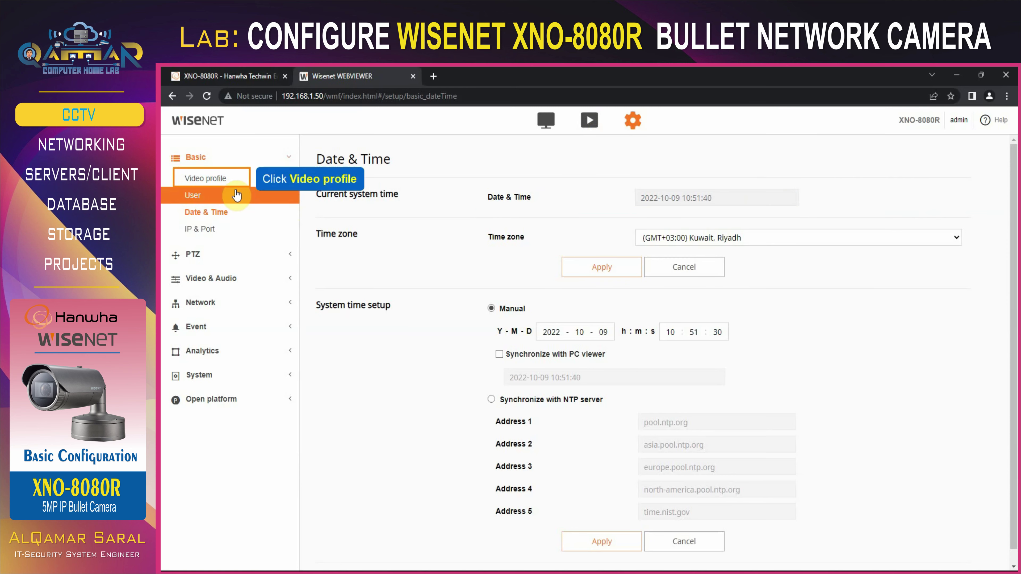
Step: Add a video profile named SDCard with the H.264 codec and make it the record profile
click(222, 180)
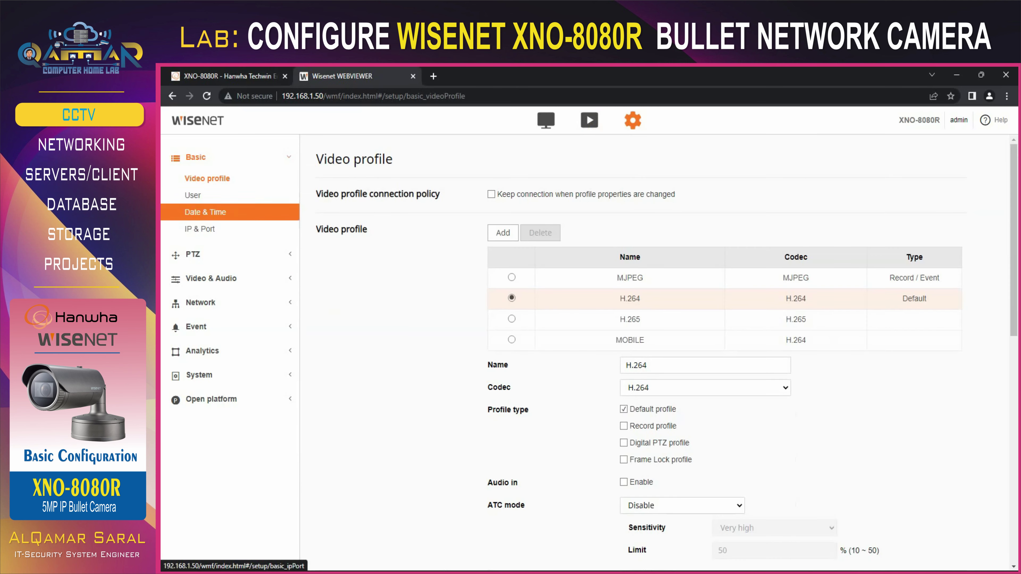
click(503, 233)
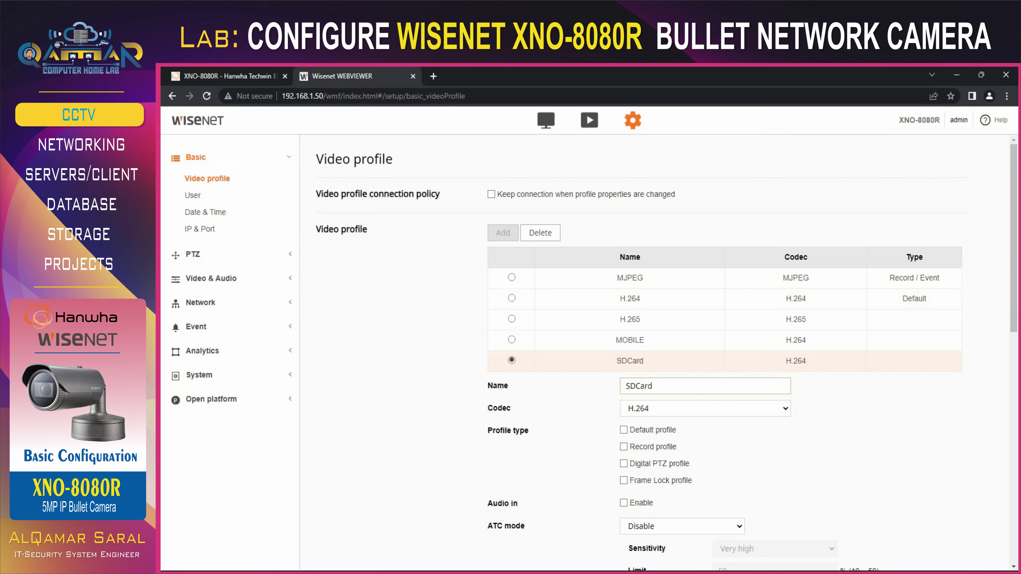
click(713, 409)
click(662, 455)
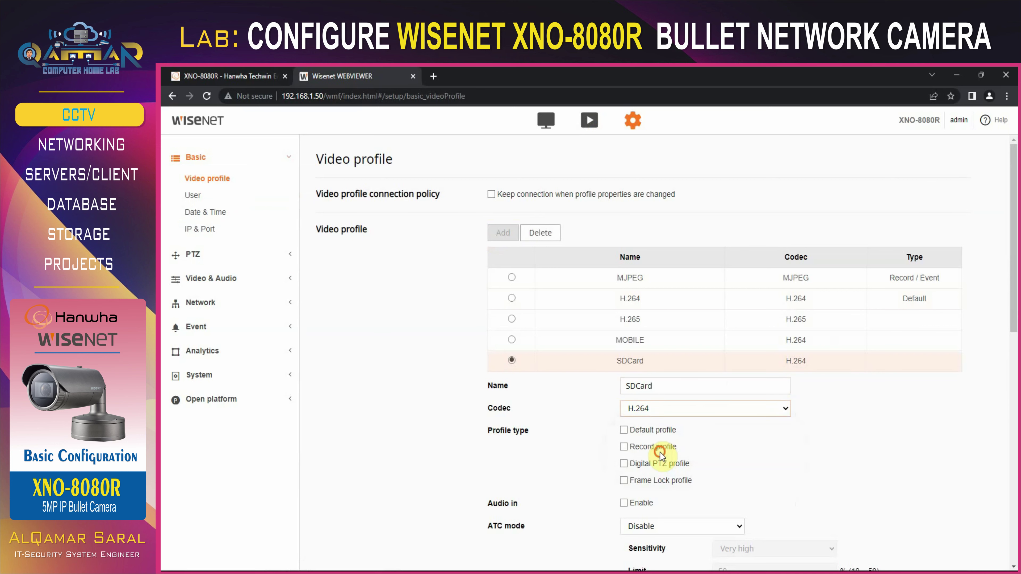
click(623, 447)
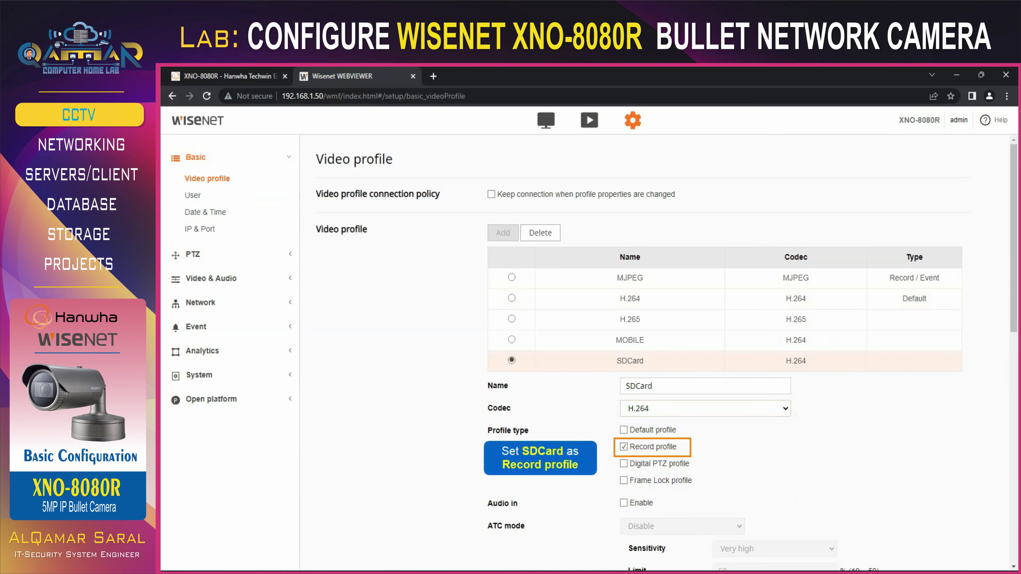
Step: Set the SDCard profile's frame rate to 15 fps and apply the profile changes
scroll(667, 353, down, 5)
click(741, 449)
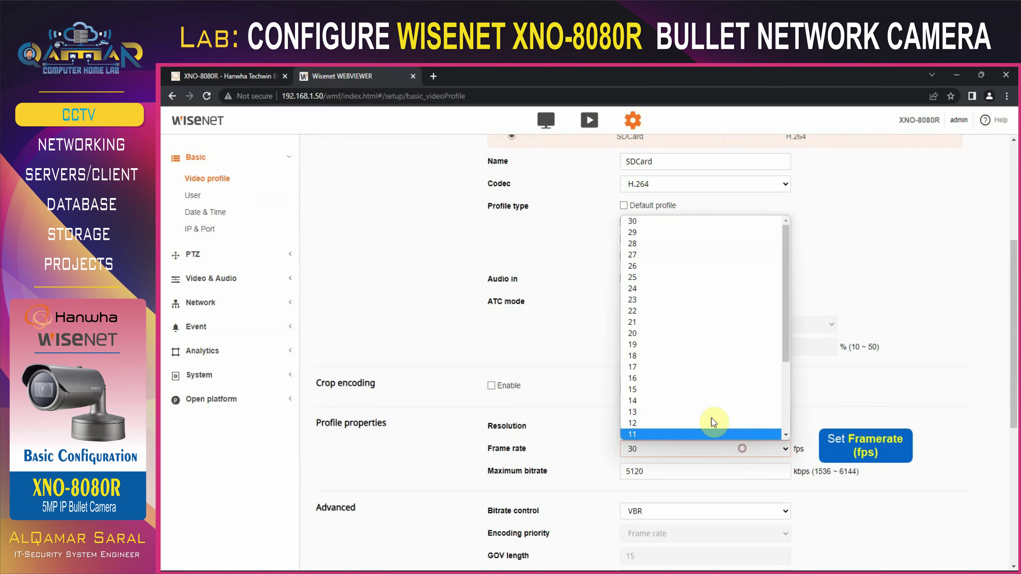
click(656, 389)
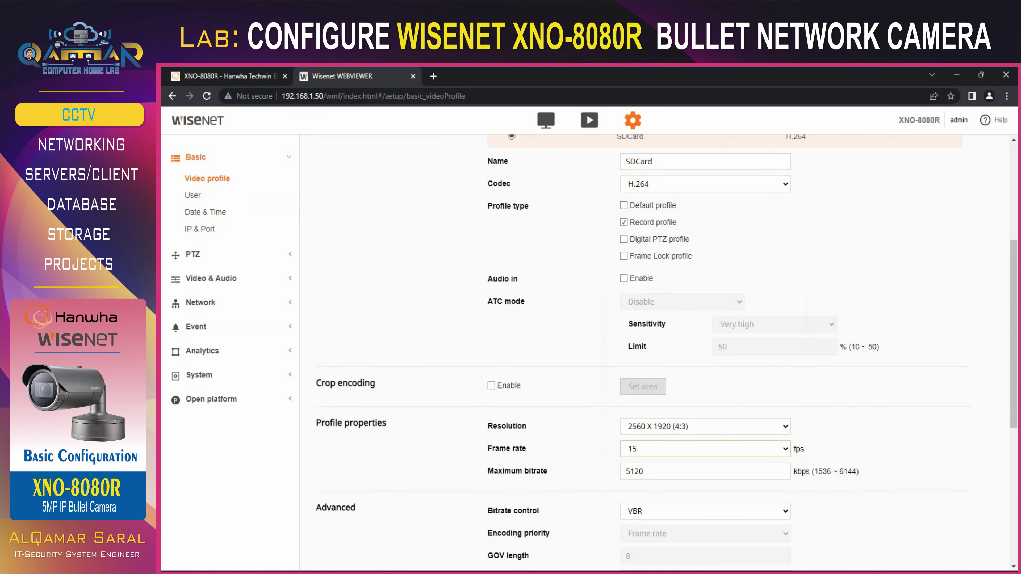
scroll(643, 354, down, 6)
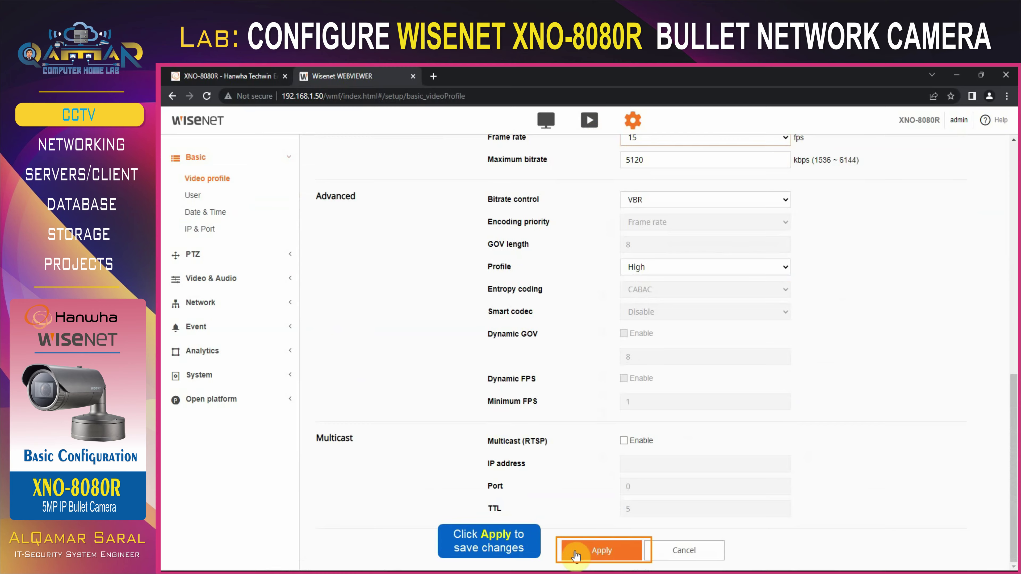
click(576, 557)
click(567, 376)
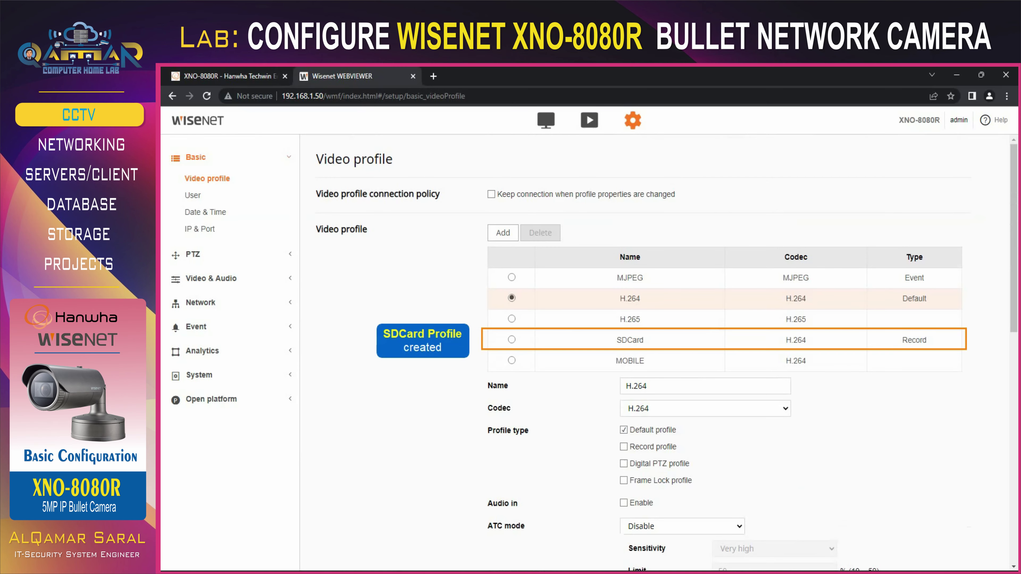
Step: Add a video profile named LiveTransfer with the H.264 codec and set its resolution to 720 X 576 (5:4)
click(500, 232)
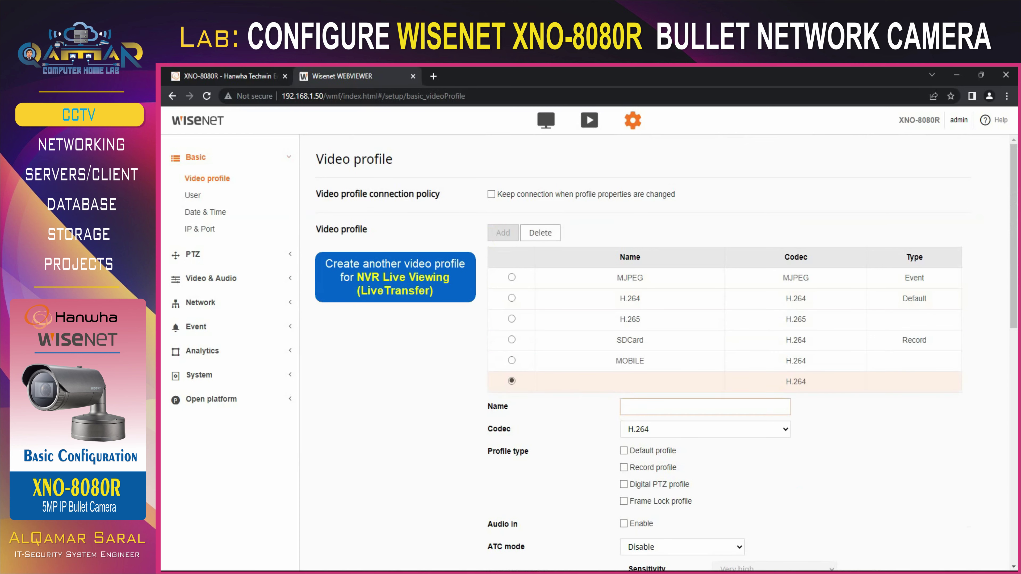
text(LiveTransfer)
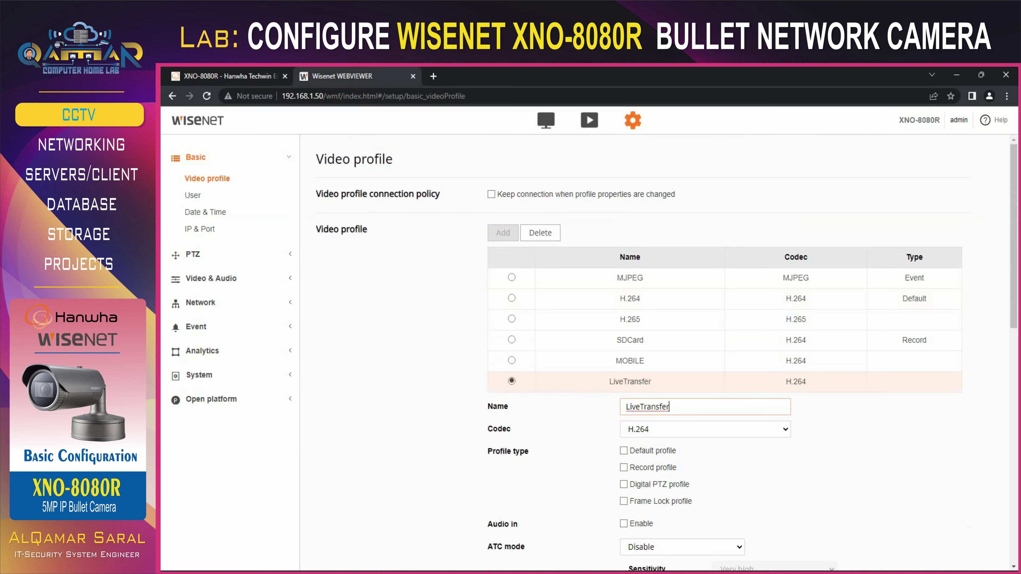
scroll(667, 353, down, 7)
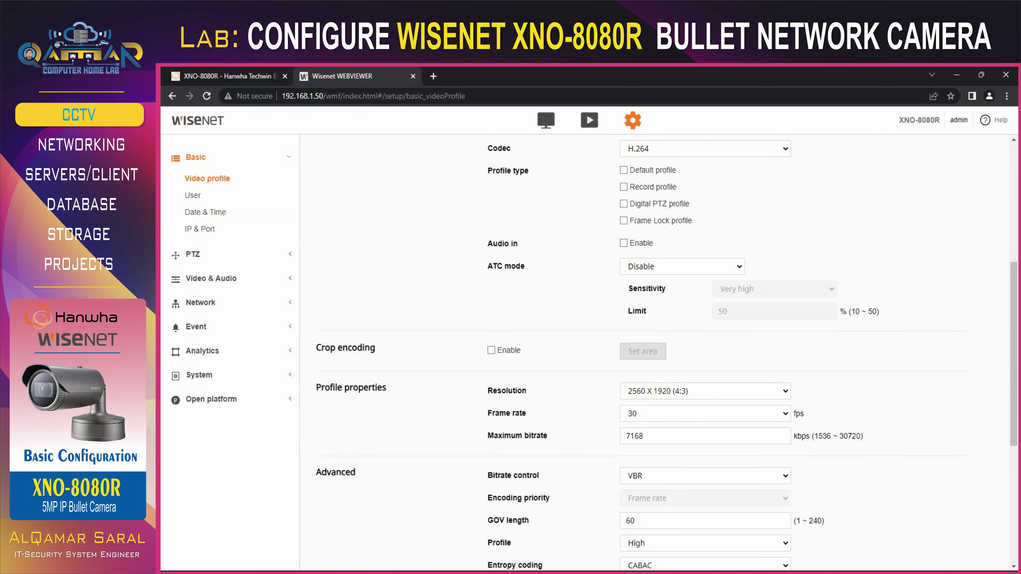
click(717, 392)
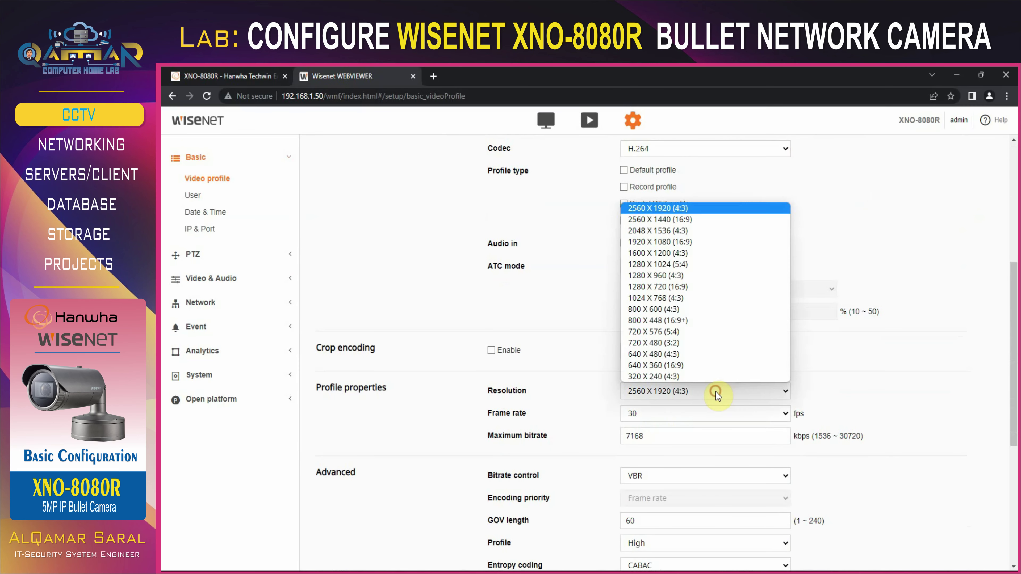
click(670, 332)
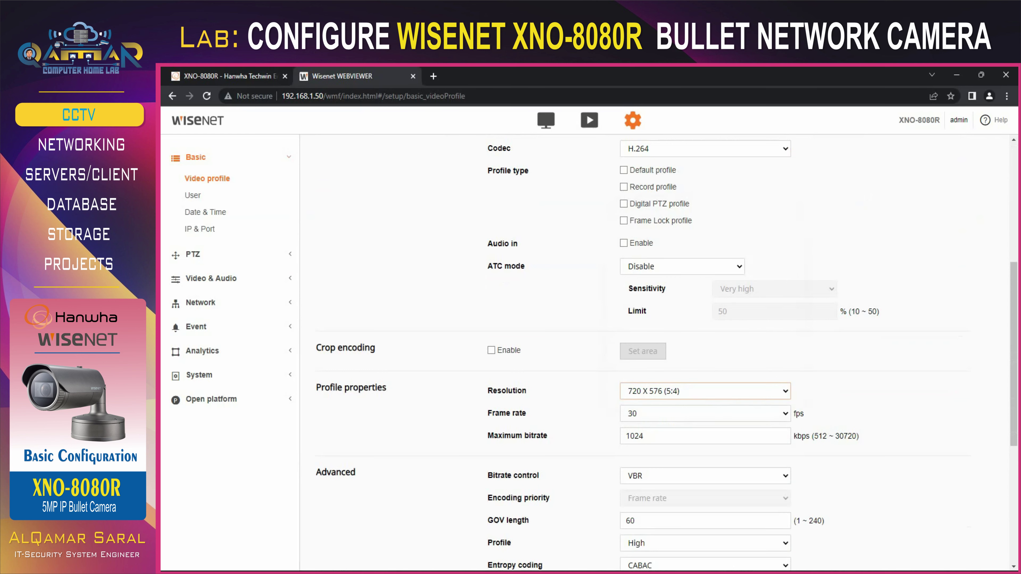
Step: Set the LiveTransfer profile's frame rate to 12 fps and apply the profile changes
click(725, 416)
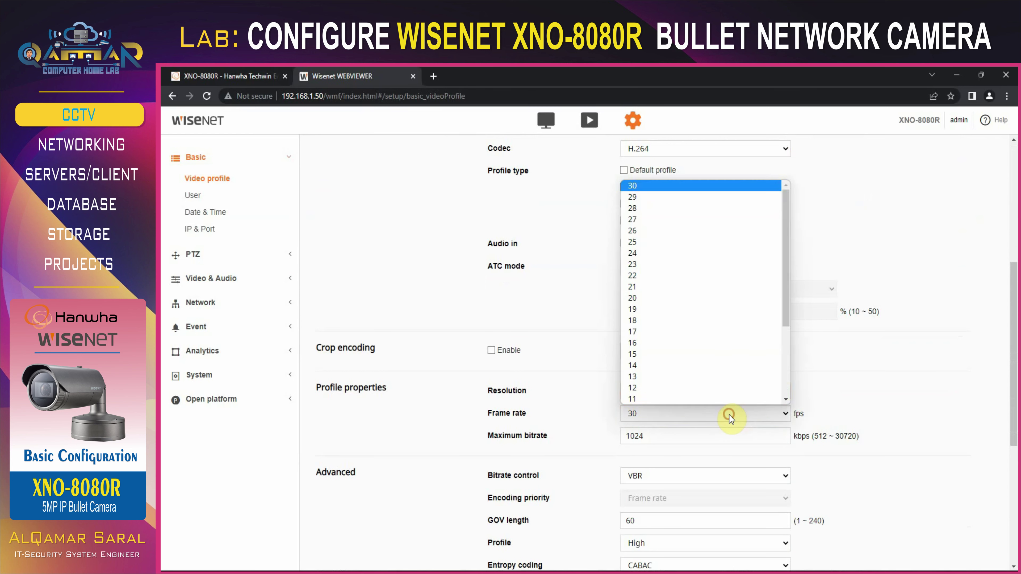
click(640, 393)
scroll(839, 388, down, 6)
scroll(599, 523, down, 1)
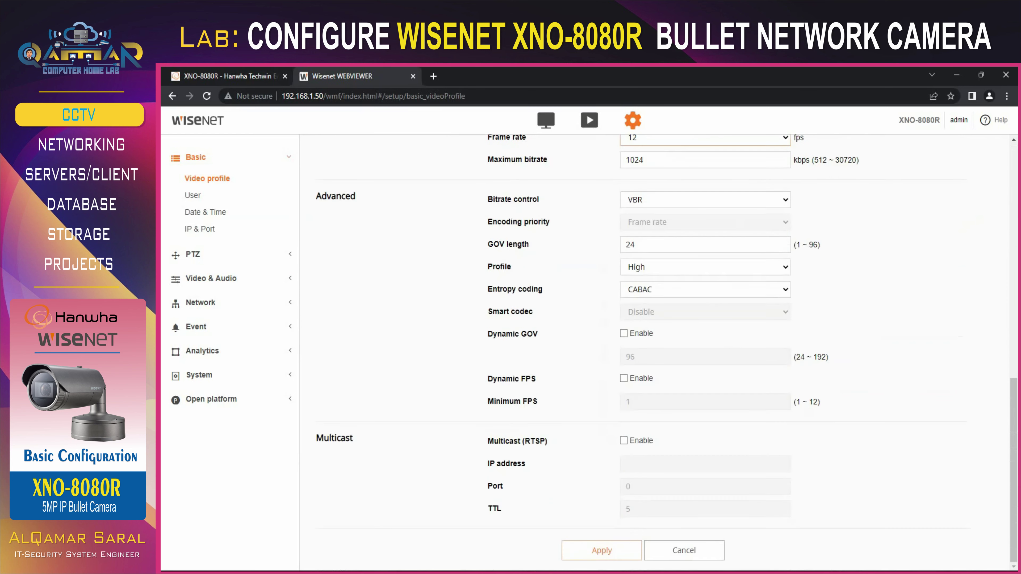
click(598, 548)
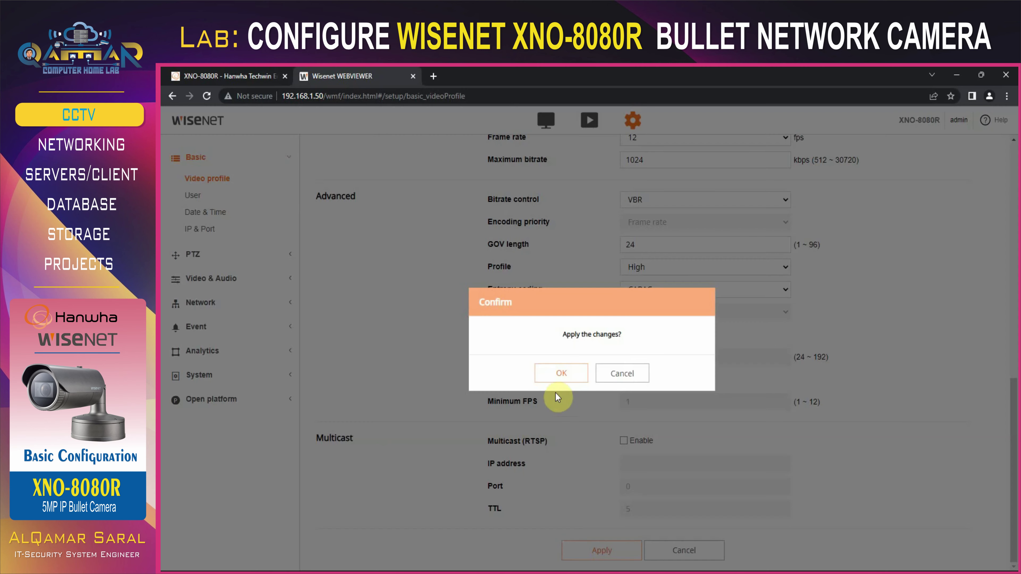
click(561, 373)
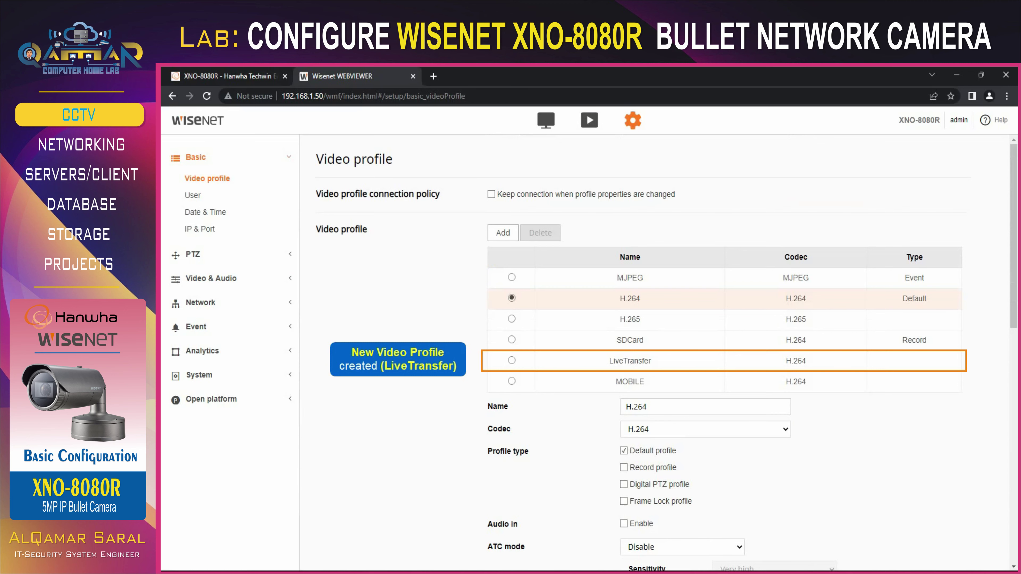
Step: Review the administrator account settings, and initialize the camera's focus in the focus setup
click(193, 194)
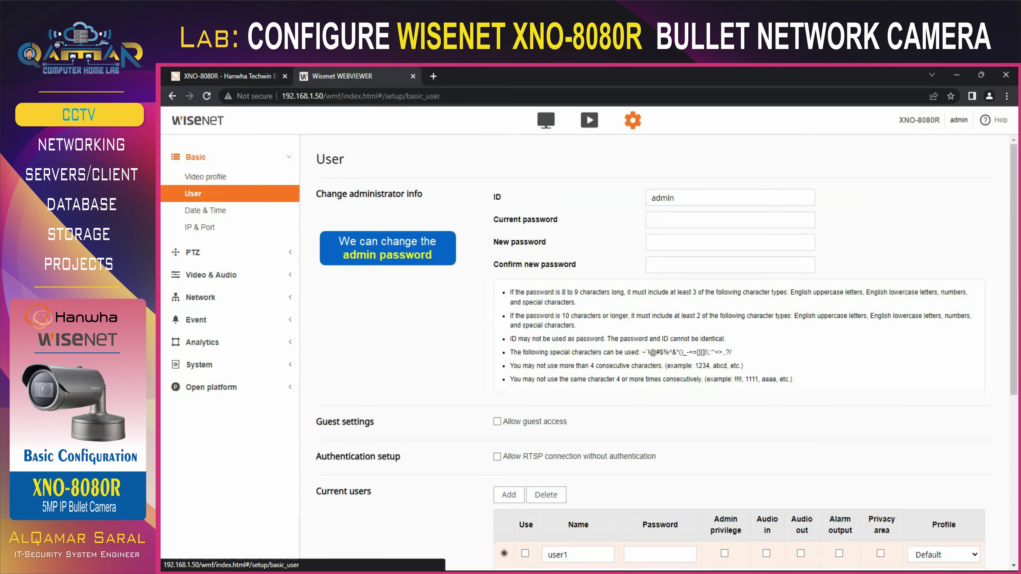
click(197, 274)
click(201, 288)
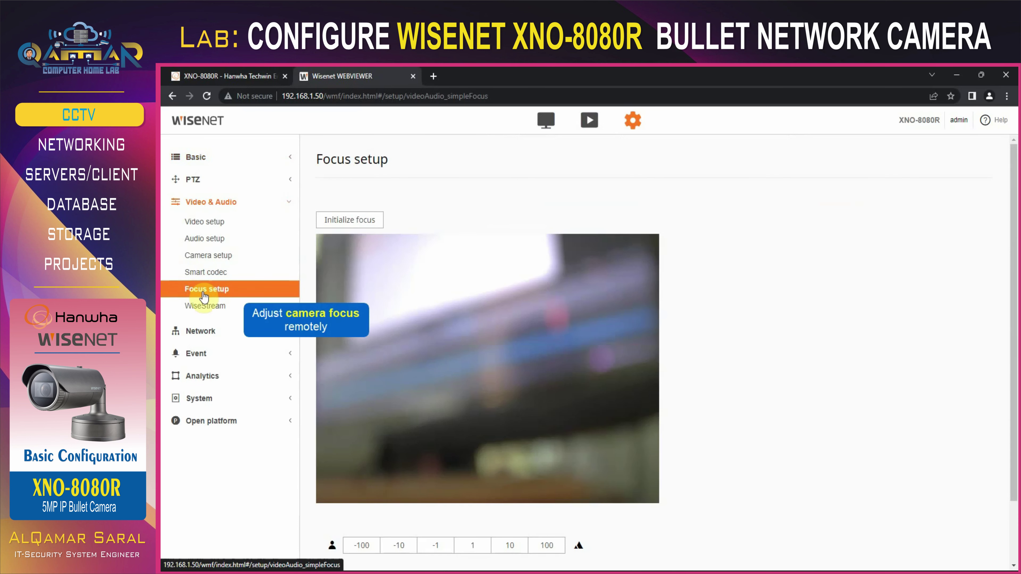
click(341, 221)
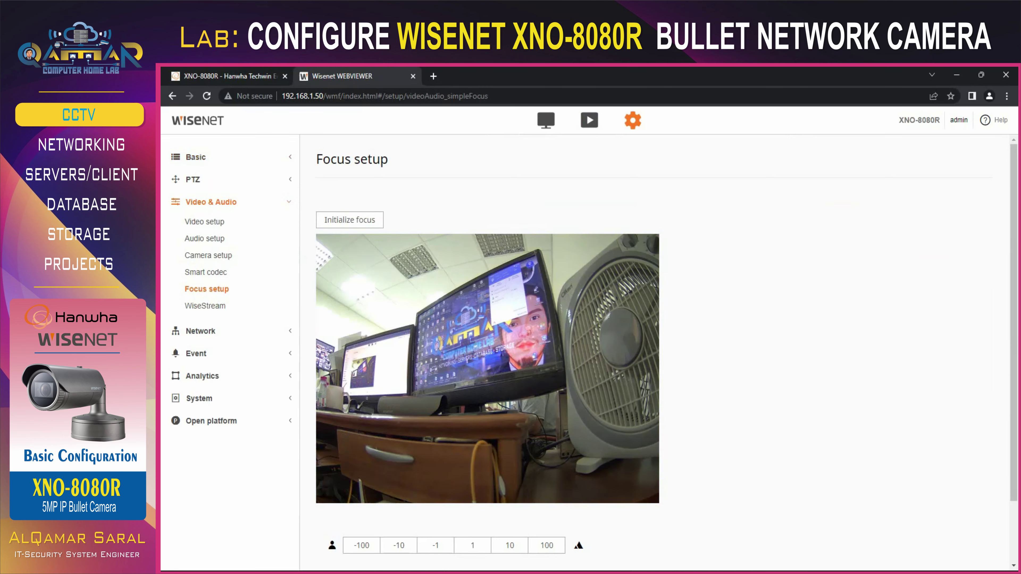
Step: Zoom the camera in with the 100 increment and refocus the image using Simple Focus
scroll(664, 354, down, 2)
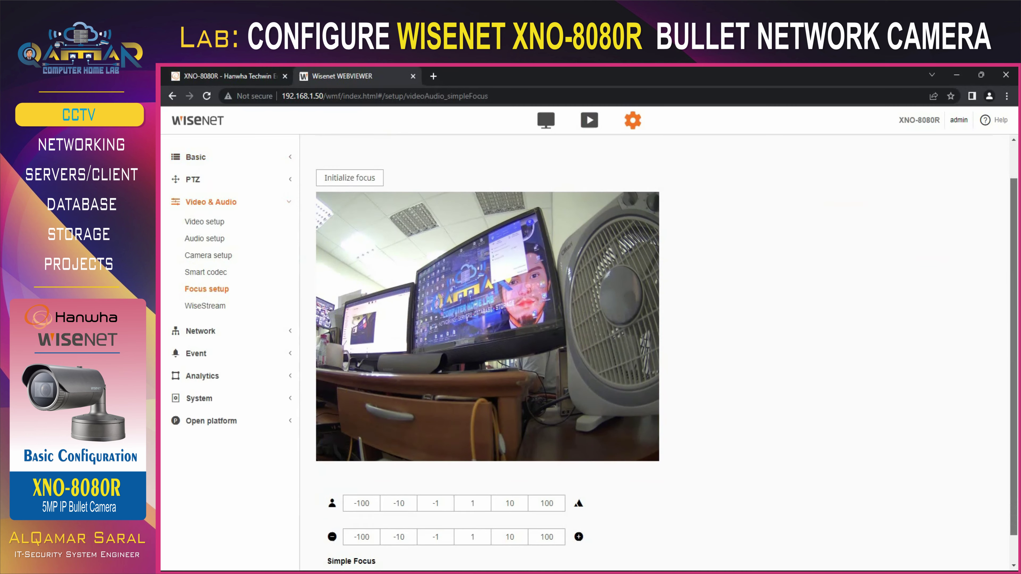
click(547, 533)
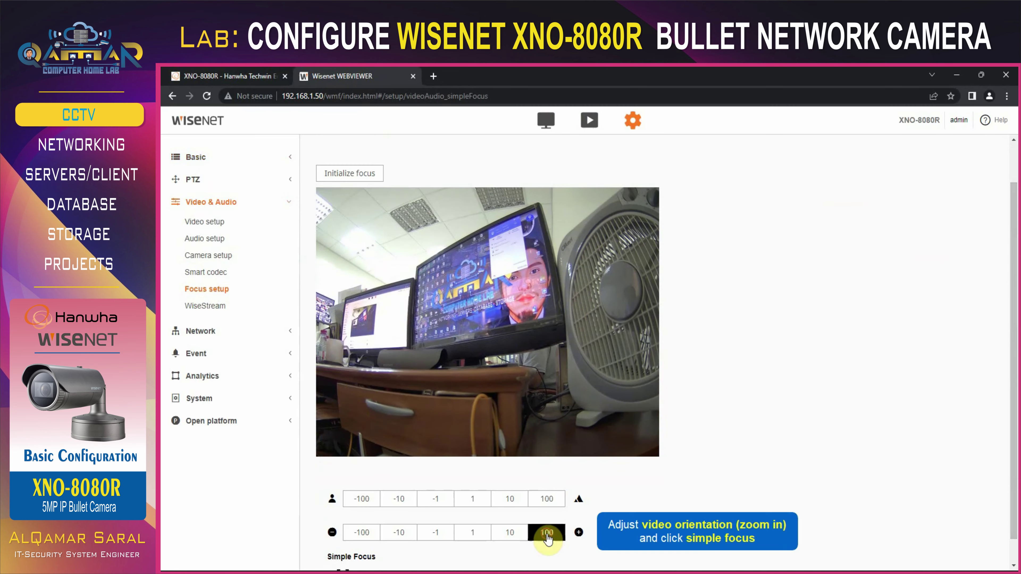
click(547, 533)
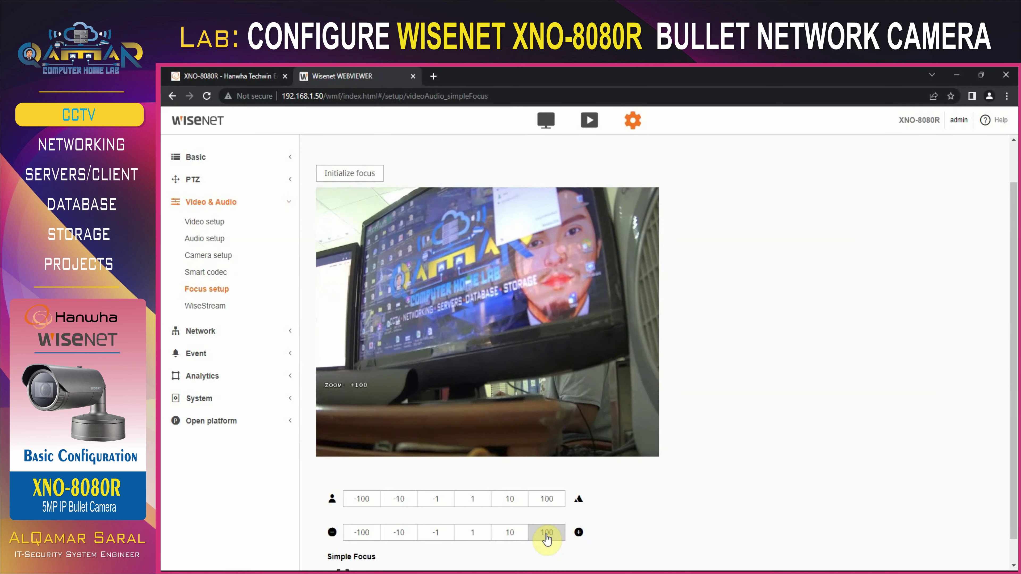
scroll(667, 349, down, 1)
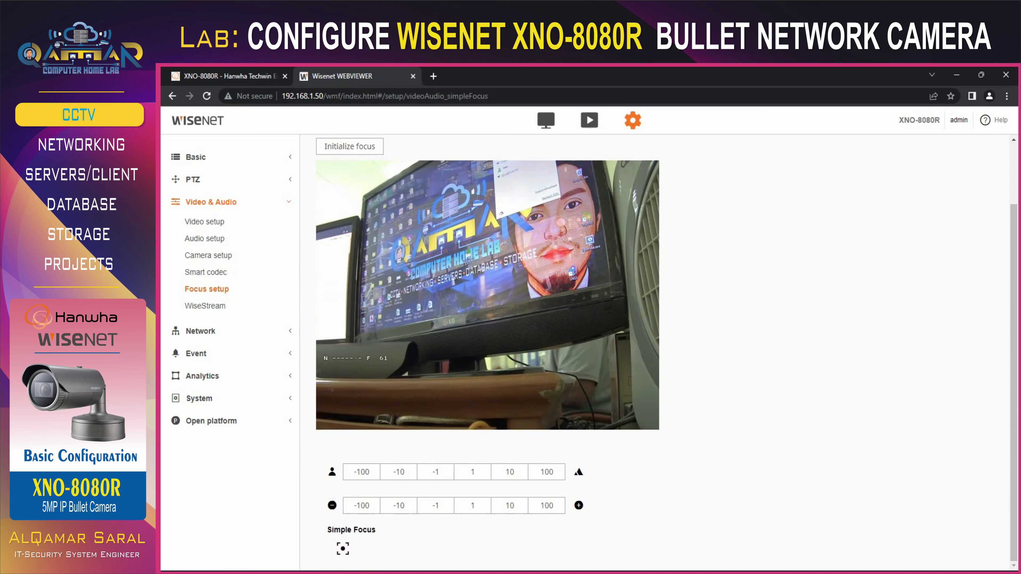
Step: In the camera setup's OSD settings, enable the date and time display with weekday overlay and the DD-MM-YYYY format
click(199, 260)
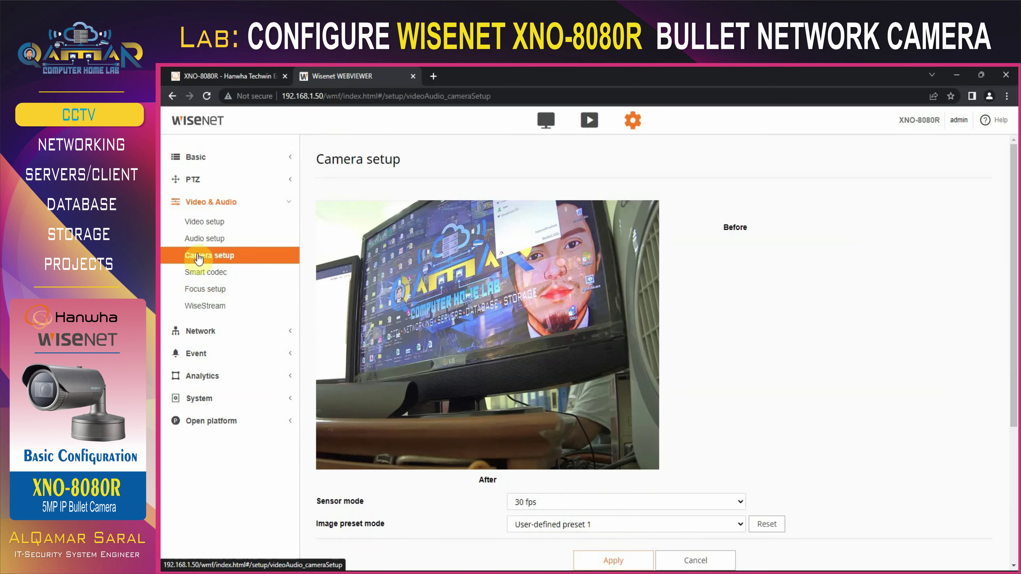
scroll(667, 350, down, 10)
scroll(667, 350, down, 1)
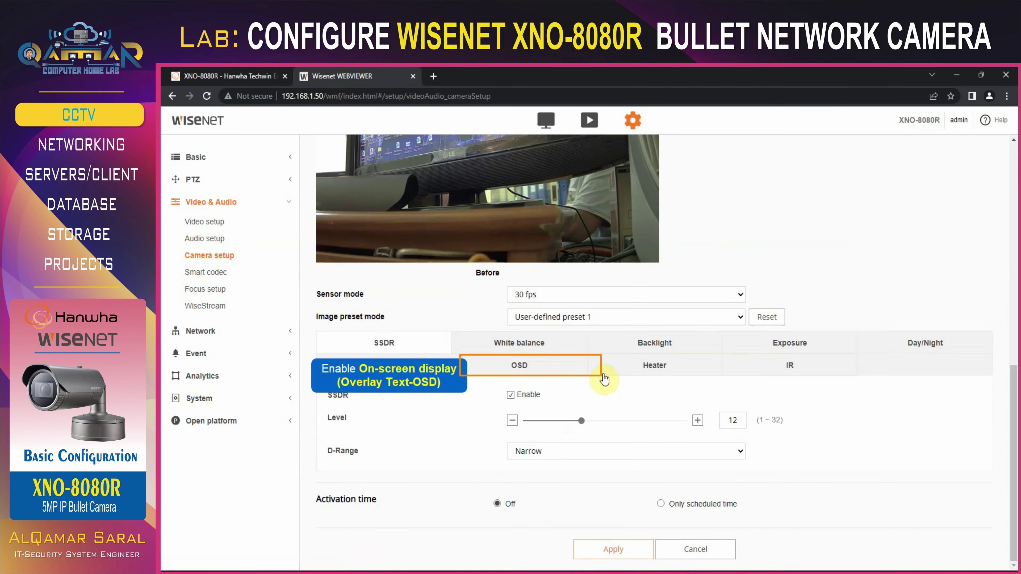
click(499, 368)
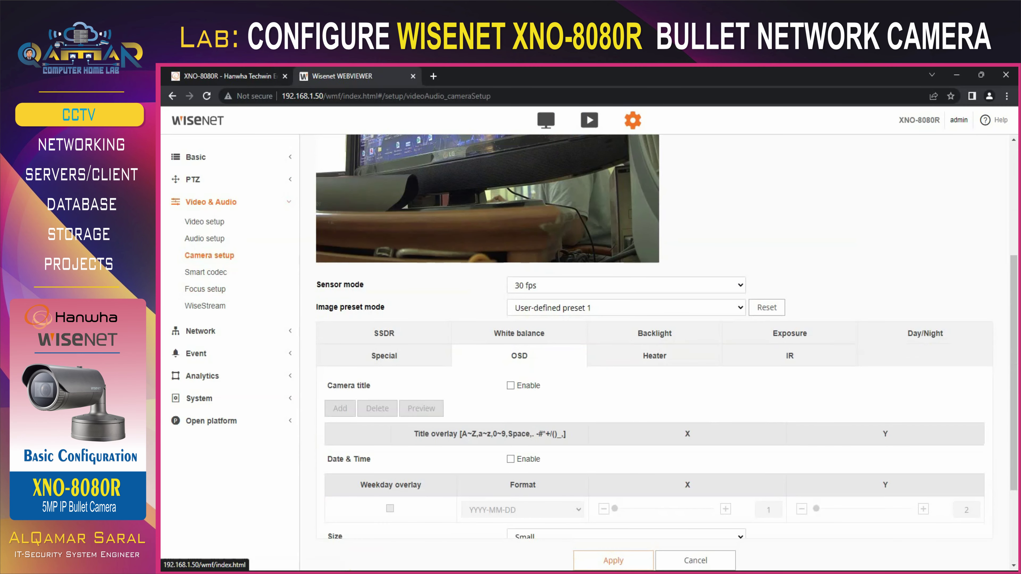
scroll(1017, 378, down, 2)
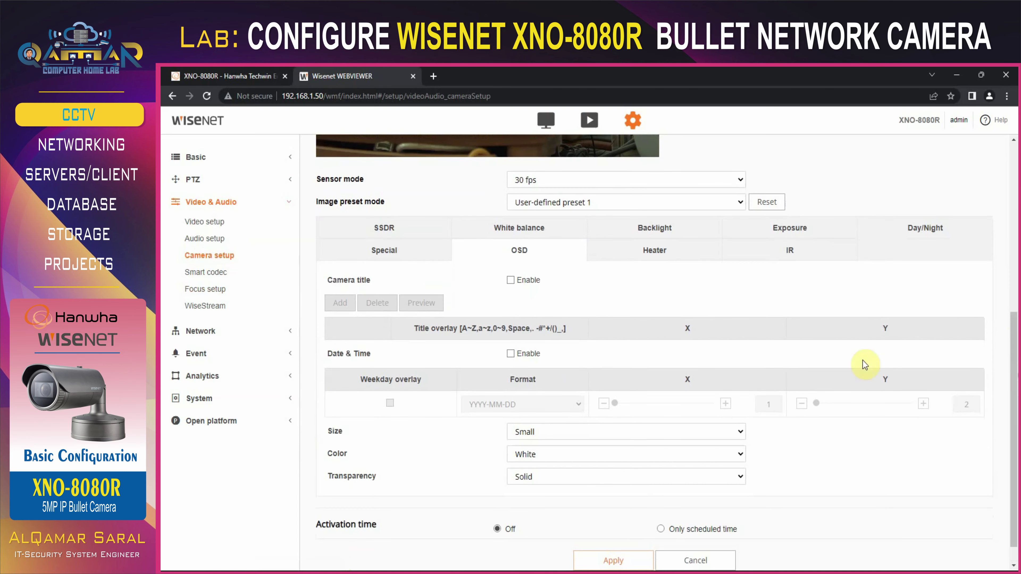
click(510, 353)
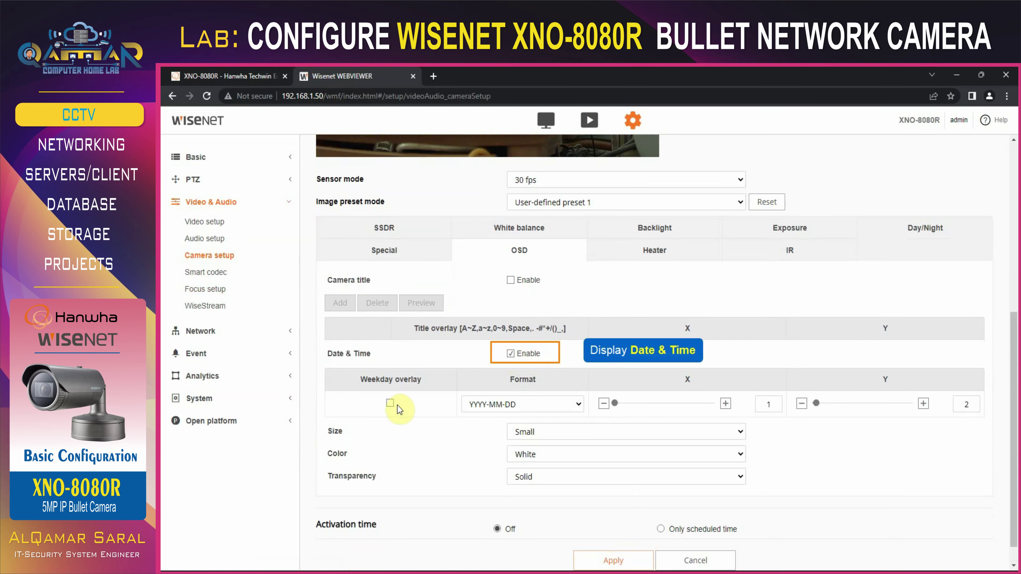
click(387, 403)
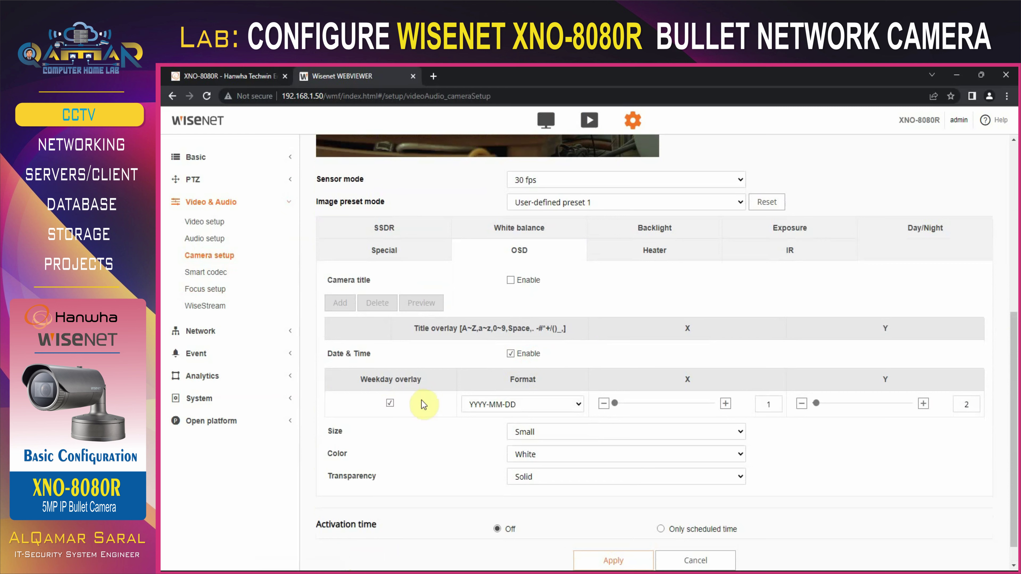
click(471, 404)
click(481, 441)
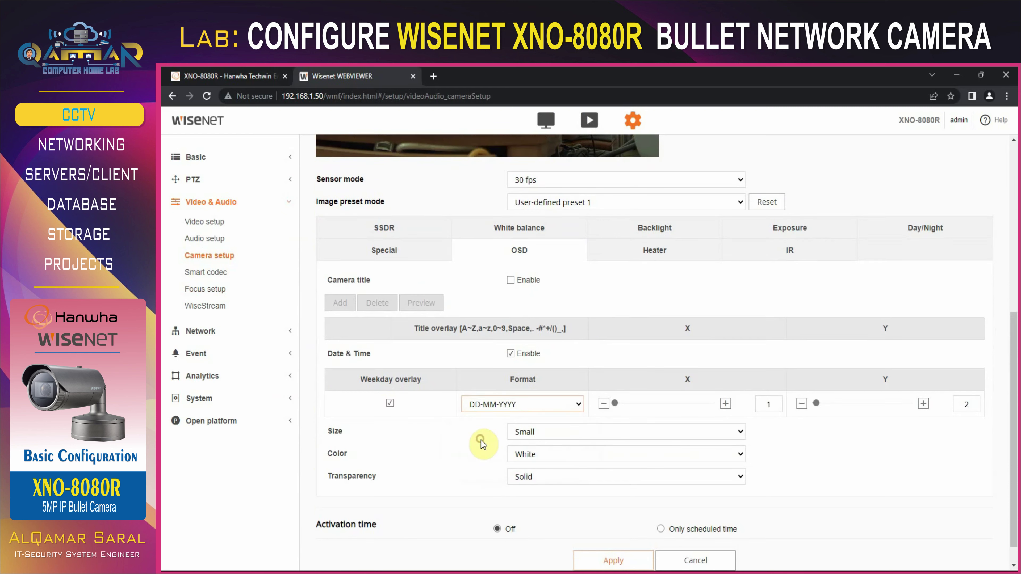
Step: Enable the camera title overlay, add the title "Qamar Home Lab" and apply the OSD settings
click(510, 281)
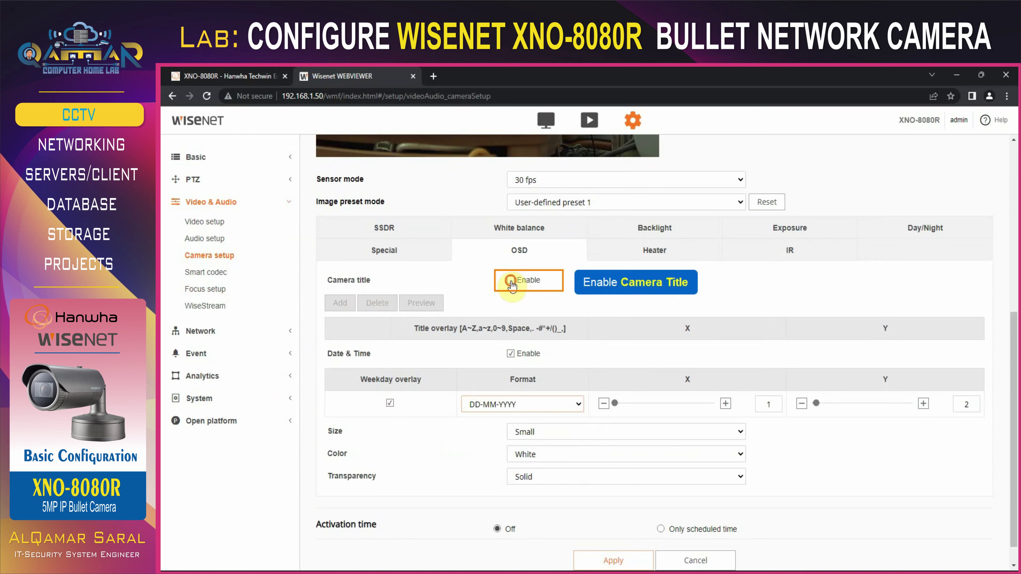
click(339, 306)
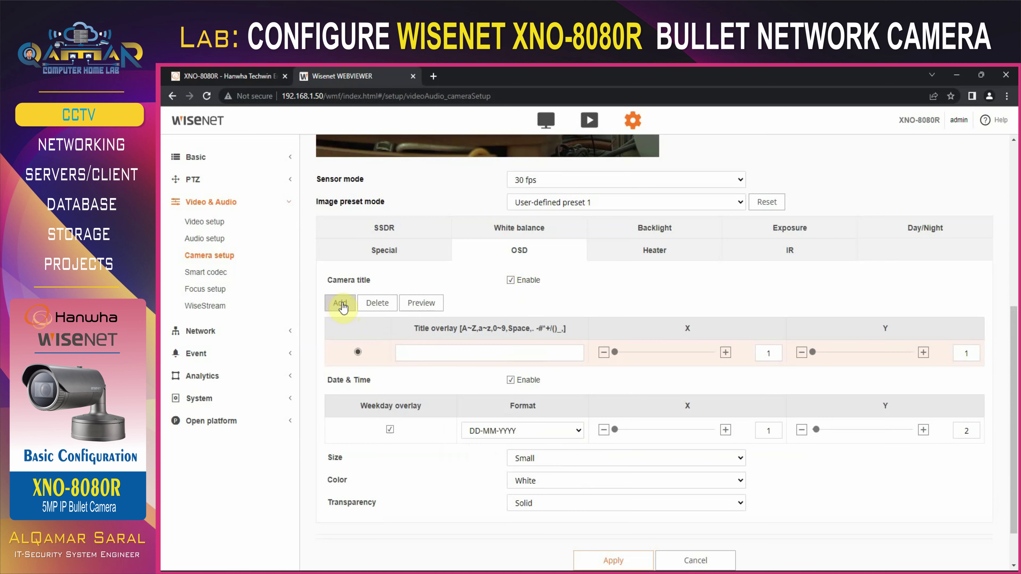
click(503, 379)
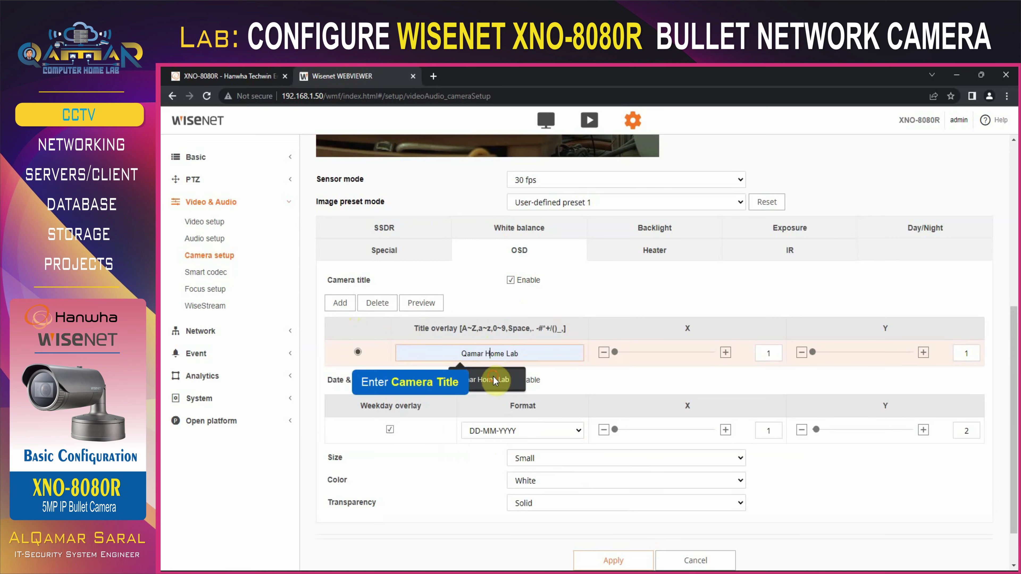
scroll(931, 292, down, 1)
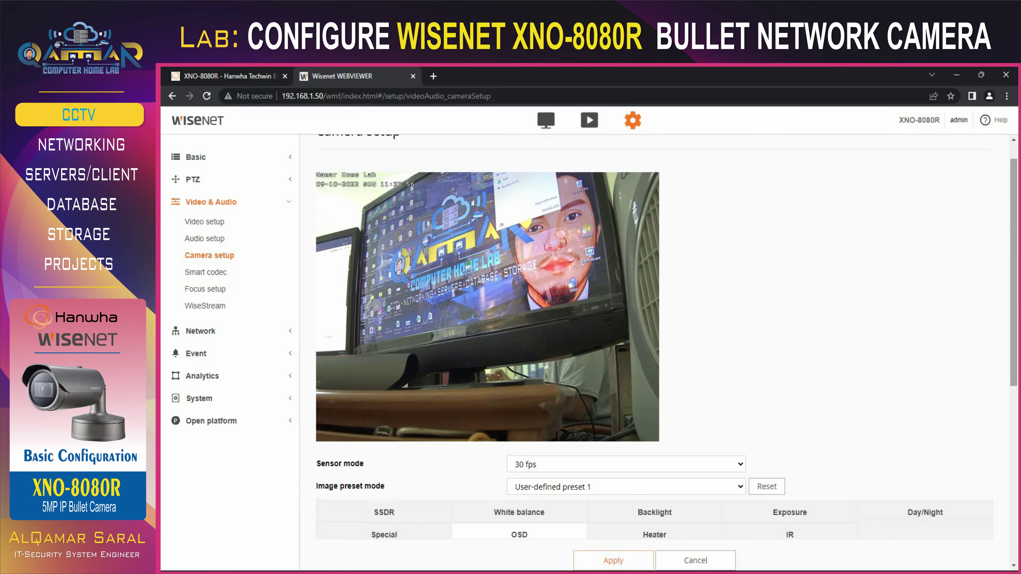
Step: Check the title and date overlays in the camera's live view at full screen, and return to the normal view
click(545, 121)
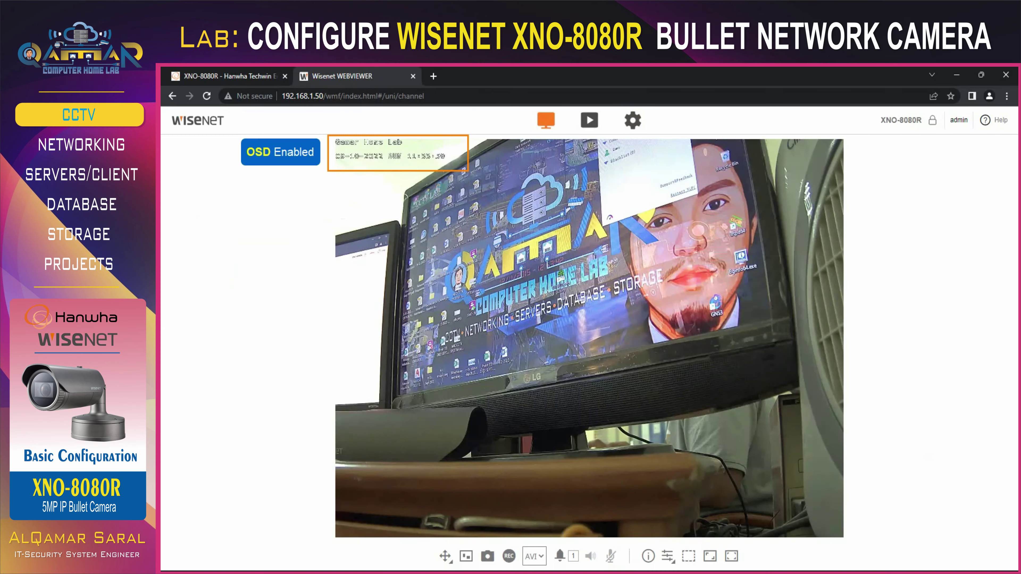
click(731, 557)
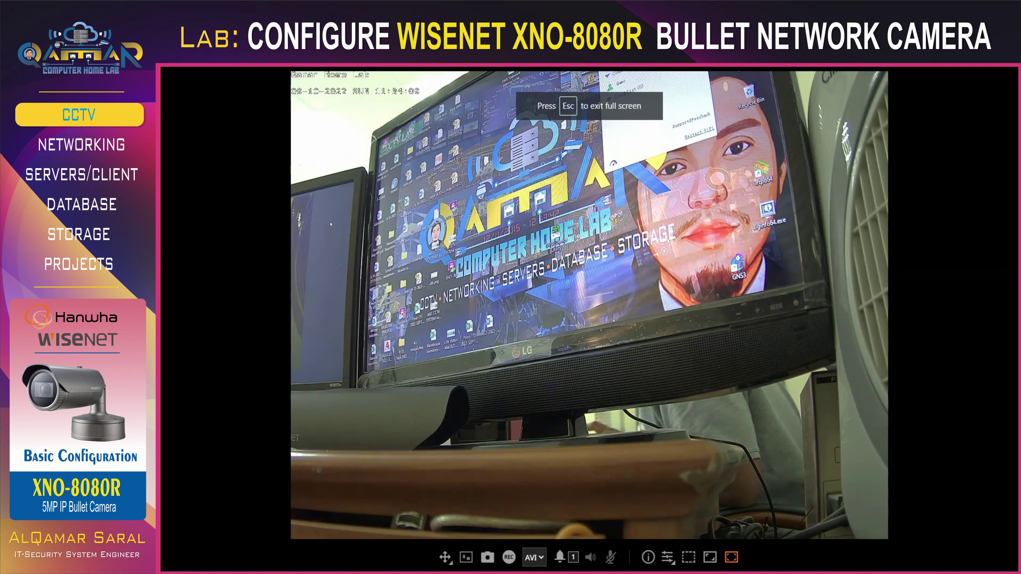
key(Escape)
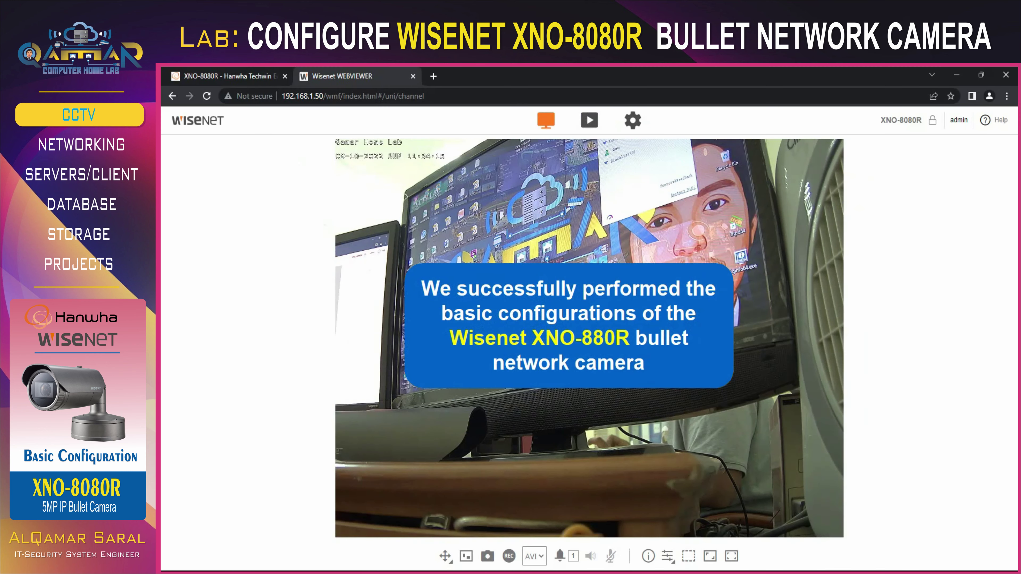